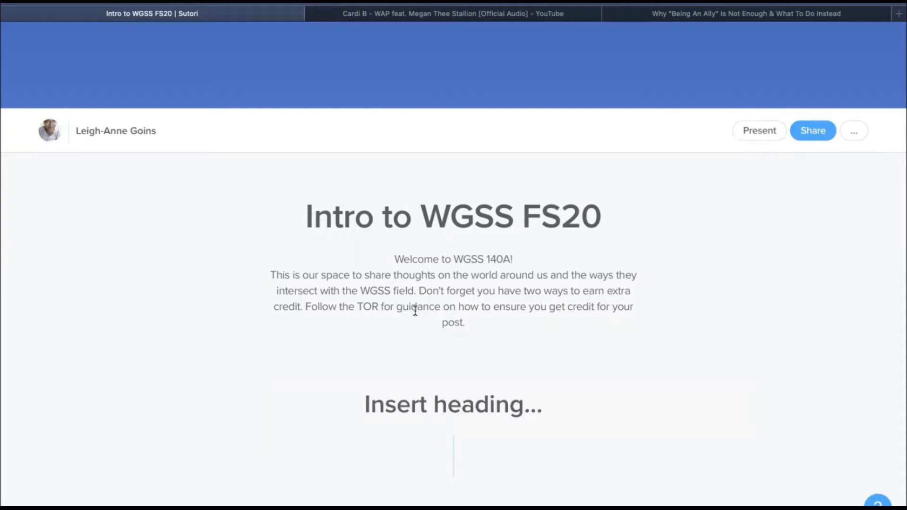
mouse_move(453, 348)
left_click(452, 350)
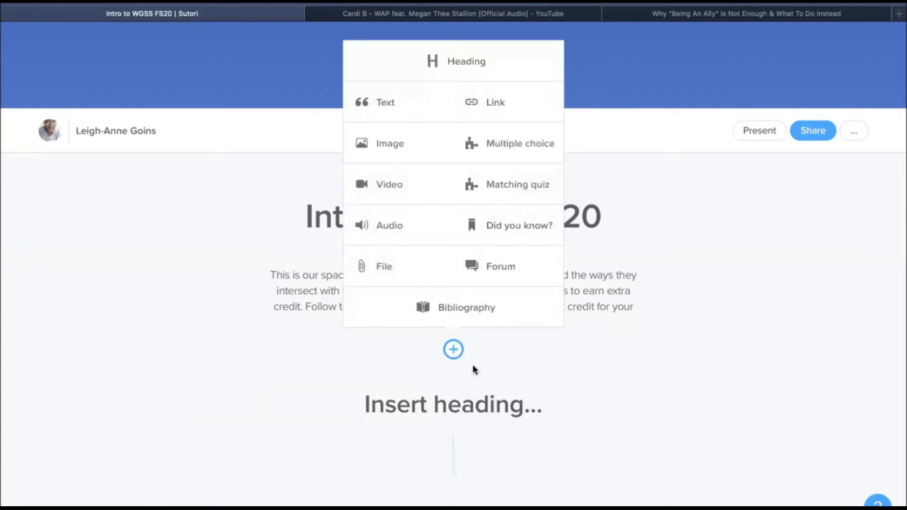
mouse_move(447, 451)
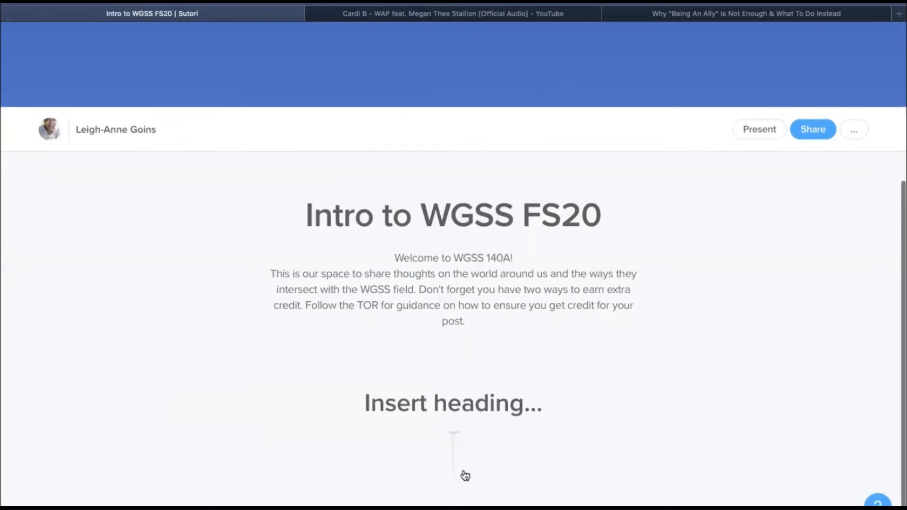
mouse_move(452, 352)
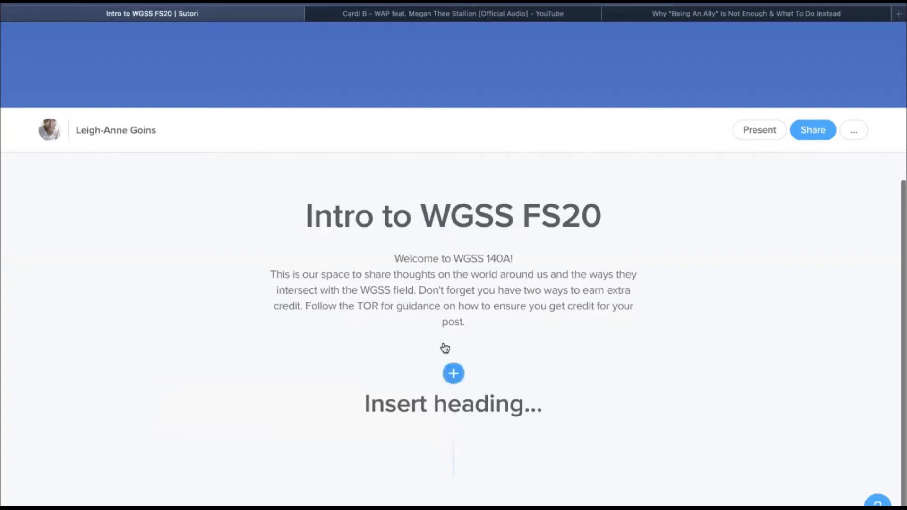
Step: Insert a link block under the section heading using the copied mindbodygreen.com article link, and check it against the source article
left_click(453, 451)
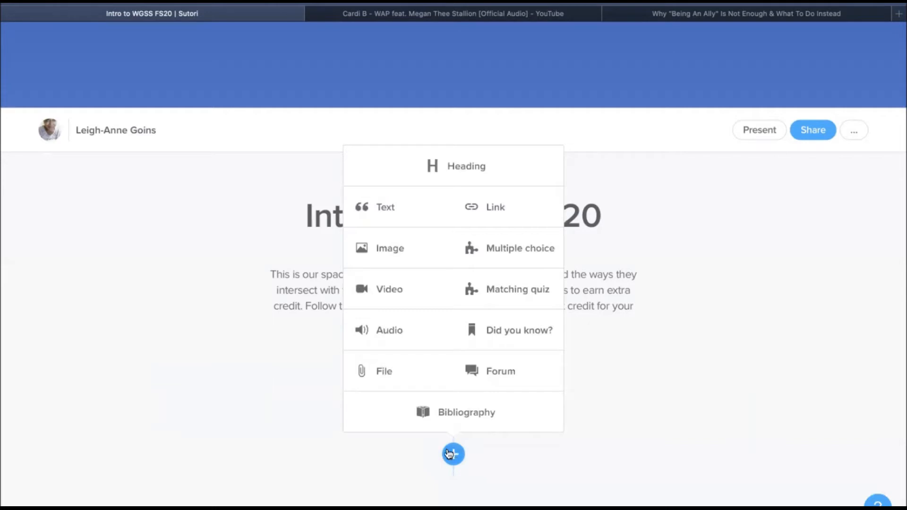
left_click(500, 211)
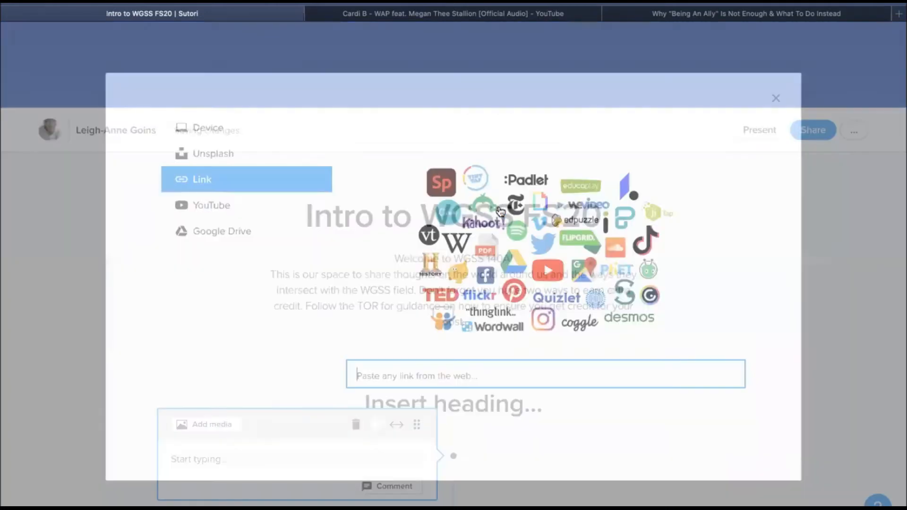
right_click(374, 377)
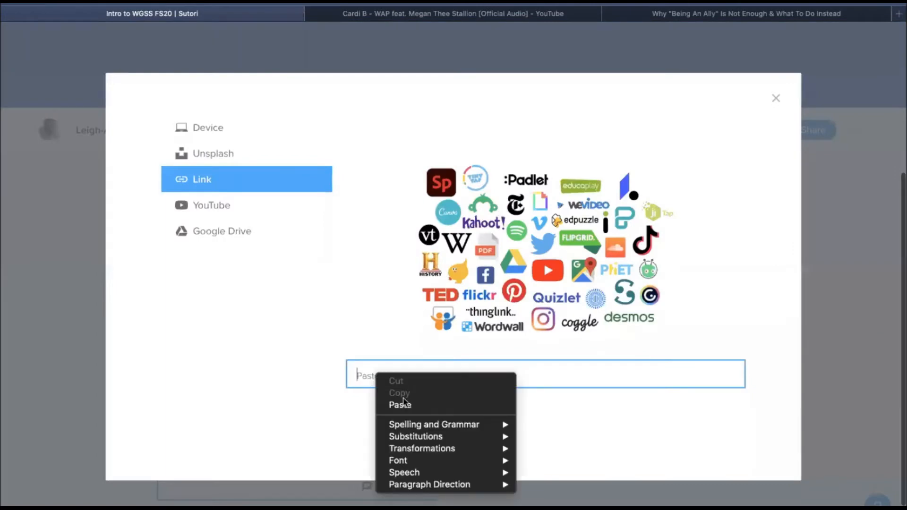
left_click(402, 403)
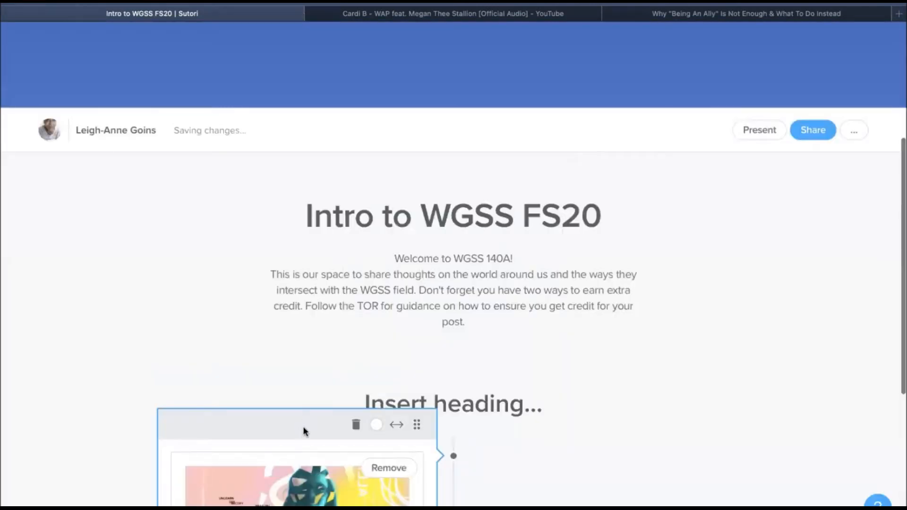
scroll(303, 427, "down", 4)
scroll(303, 431, "down", 2)
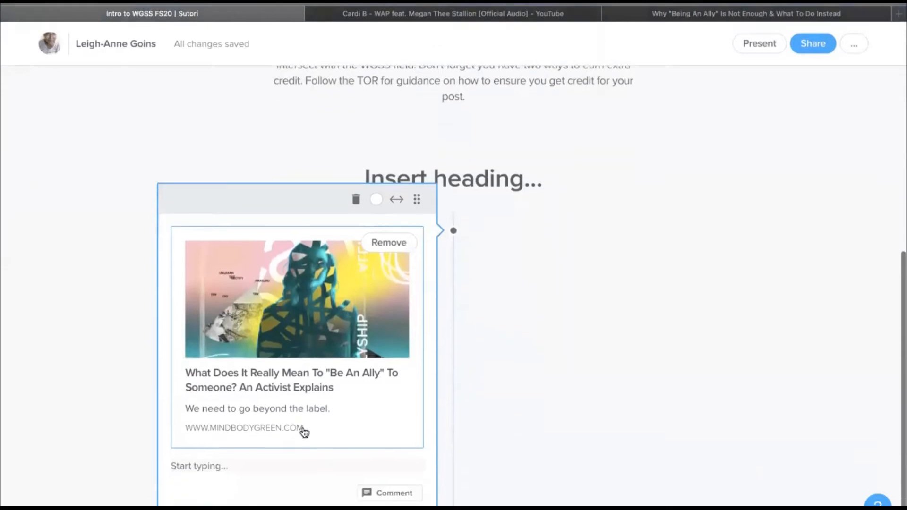
scroll(293, 431, "down", 1)
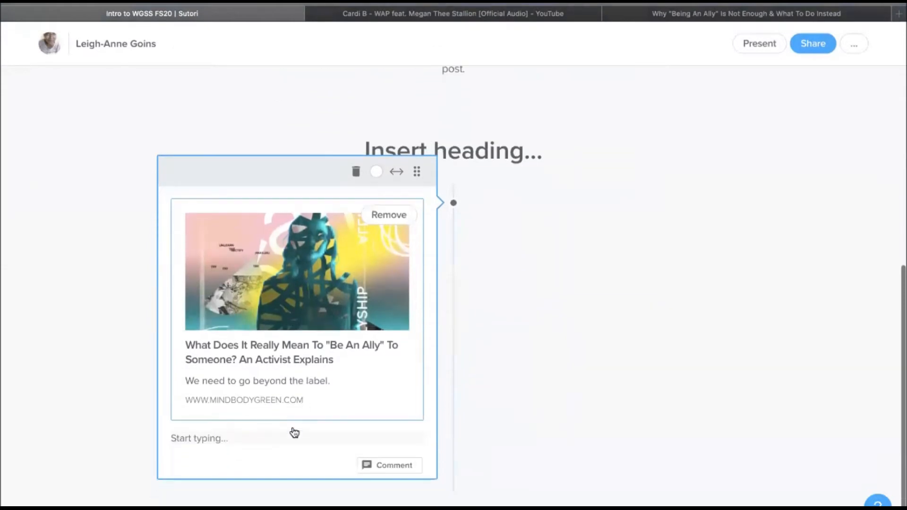
left_click(690, 15)
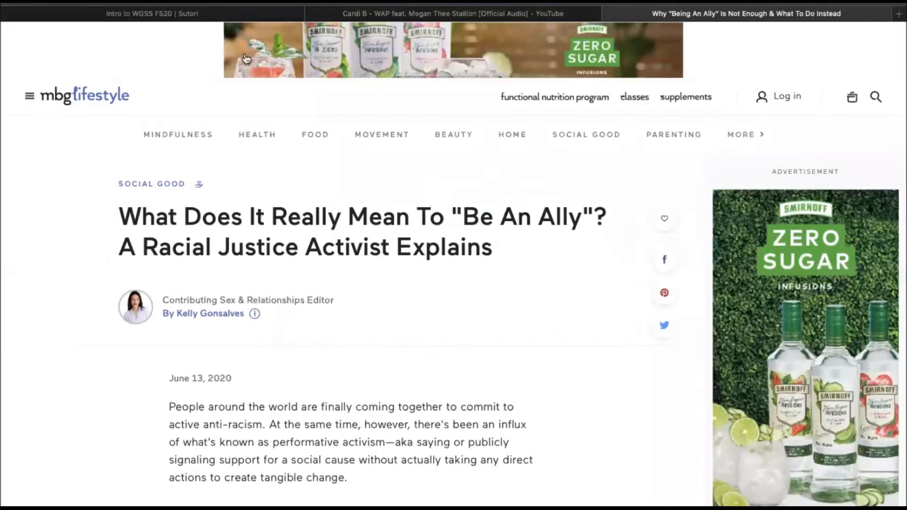
left_click(187, 17)
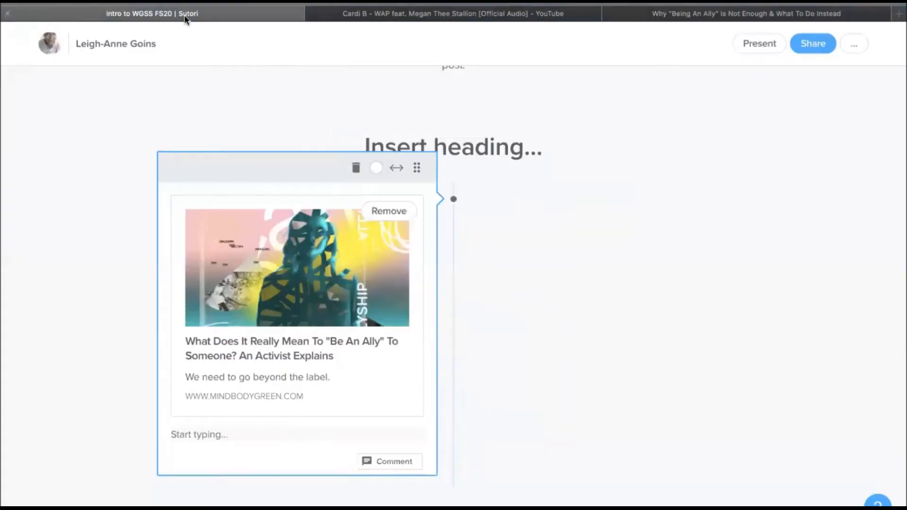
Step: Write below the link preview: "Here's where you add in any information about why you chose this piece and how it relates to the class."
left_click(208, 434)
type("H")
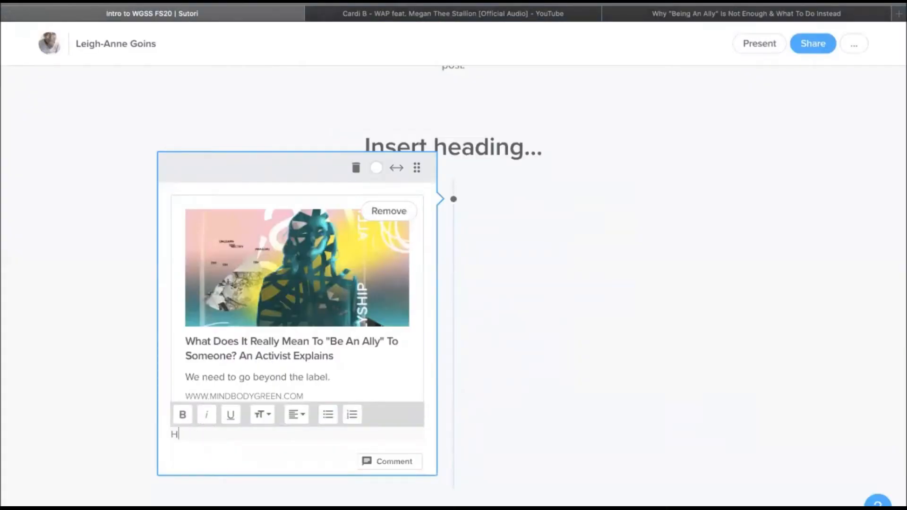
type("ere's")
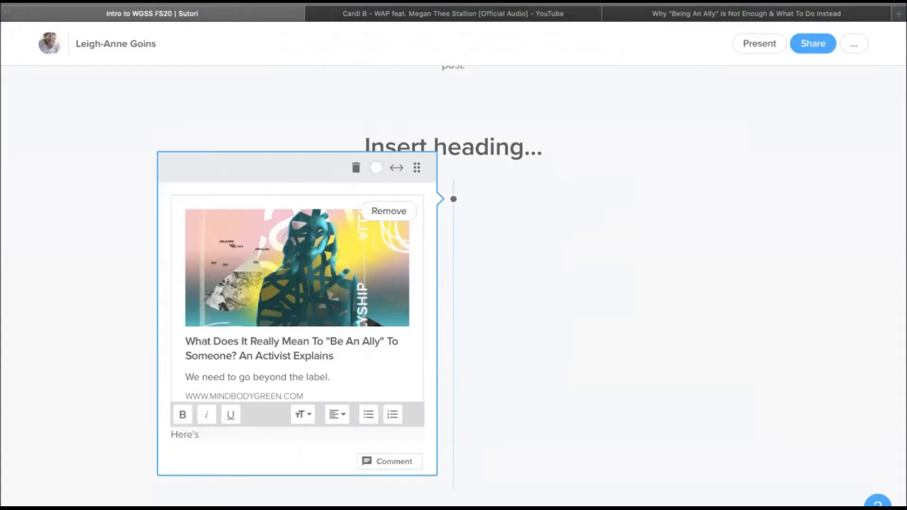
type(" where you add in any information")
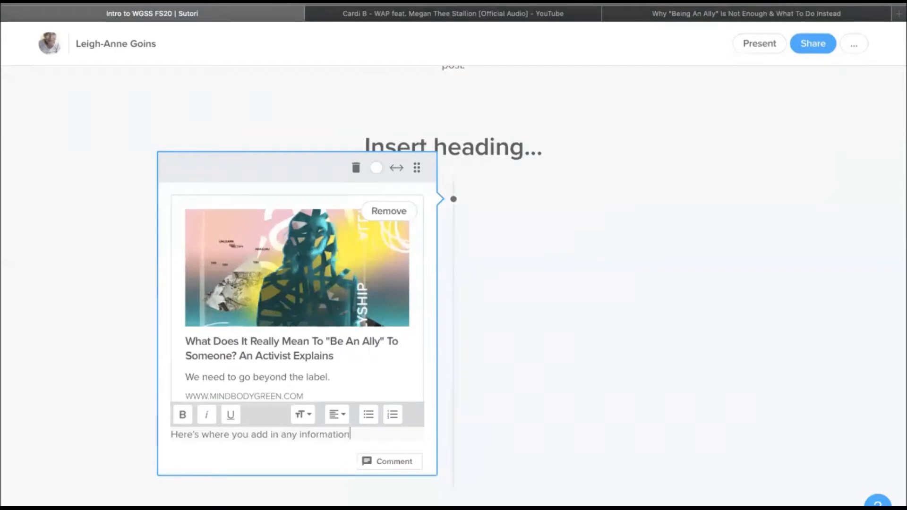
type(" about why you chsoe")
key("BackSpace")
key("BackSpace")
key("BackSpace")
key("BackSpace")
type("ose ")
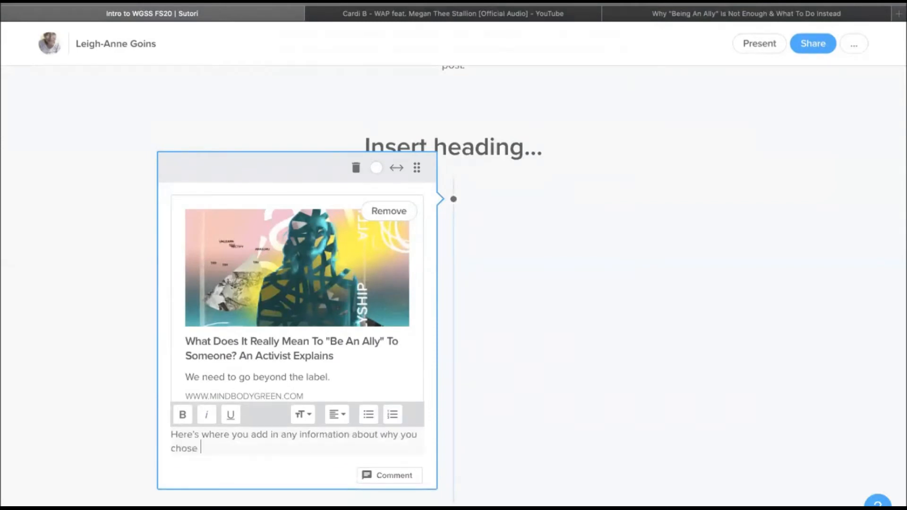
type("this peace")
key("BackSpace")
key("BackSpace")
key("BackSpace")
key("BackSpace")
type("iece and how it realte t")
key("BackSpace")
key("BackSpace")
key("BackSpace")
key("BackSpace")
key("BackSpace")
key("BackSpace")
type("lates to the")
type(" calss")
key("BackSpace")
key("BackSpace")
key("BackSpace")
key("BackSpace")
key("BackSpace")
key("BackSpace")
type("class.")
Step: Add a second paragraph: "For instance, we talked about the differences between being an ally and an accomplice and what means. This piece attends to that."
key("Return")
key("Return")
type("For instance, we talked about the di")
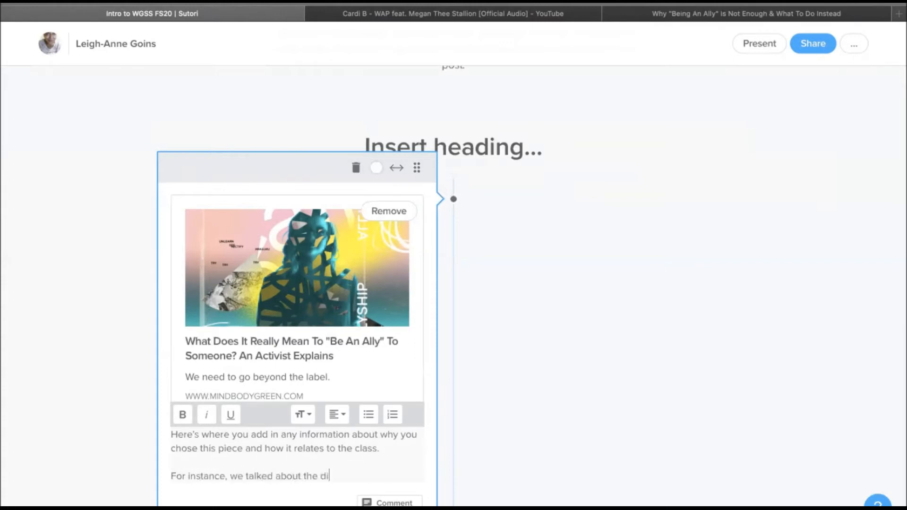
type("fferences between being an ally and an acoomp")
key("BackSpace")
key("BackSpace")
key("BackSpace")
key("BackSpace")
type("complice and what means. This piece attends to that.")
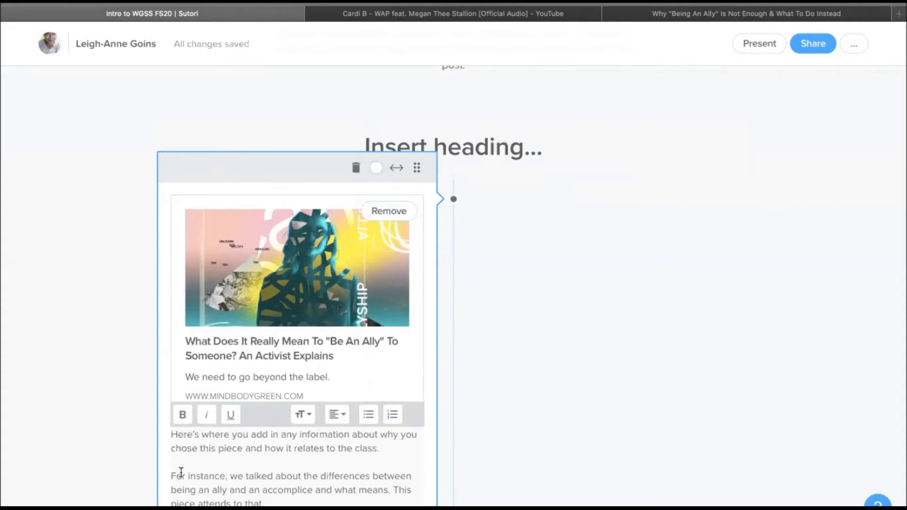
Step: Look through the text size options available for the article note
scroll(179, 474, "down", 1)
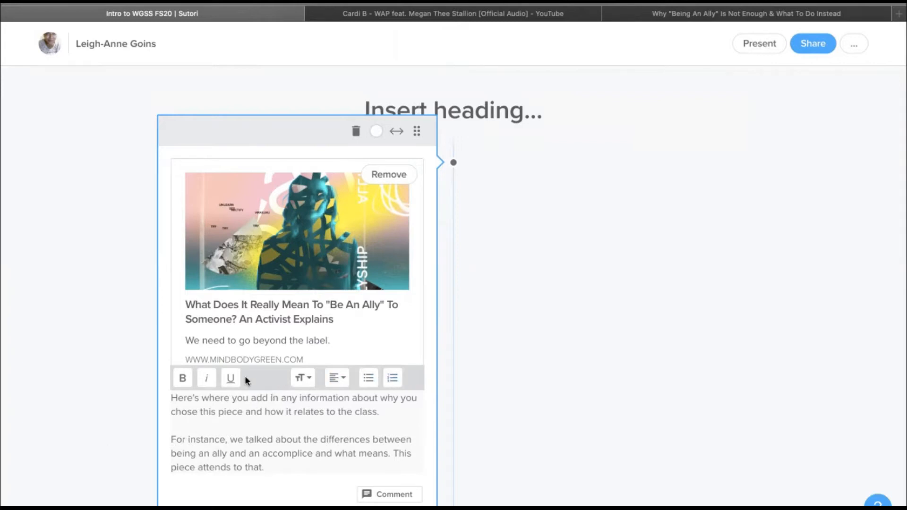
left_click(303, 377)
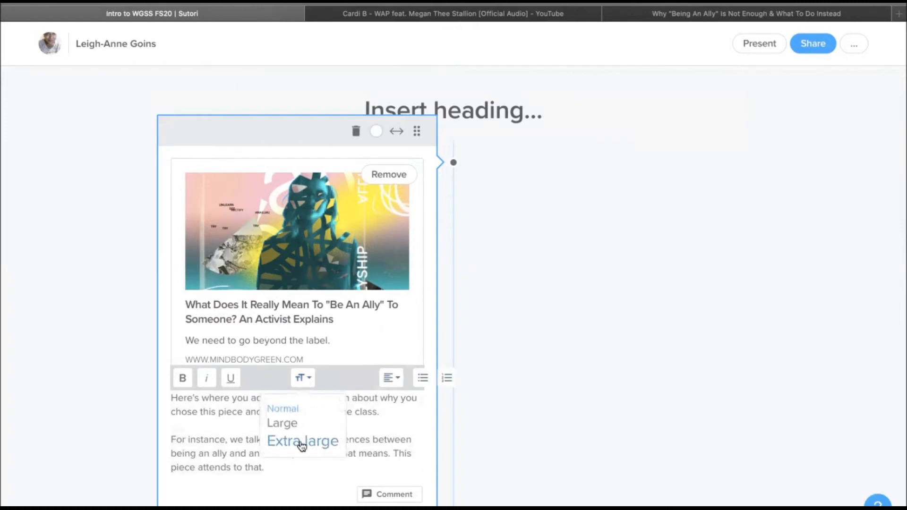
left_click(210, 435)
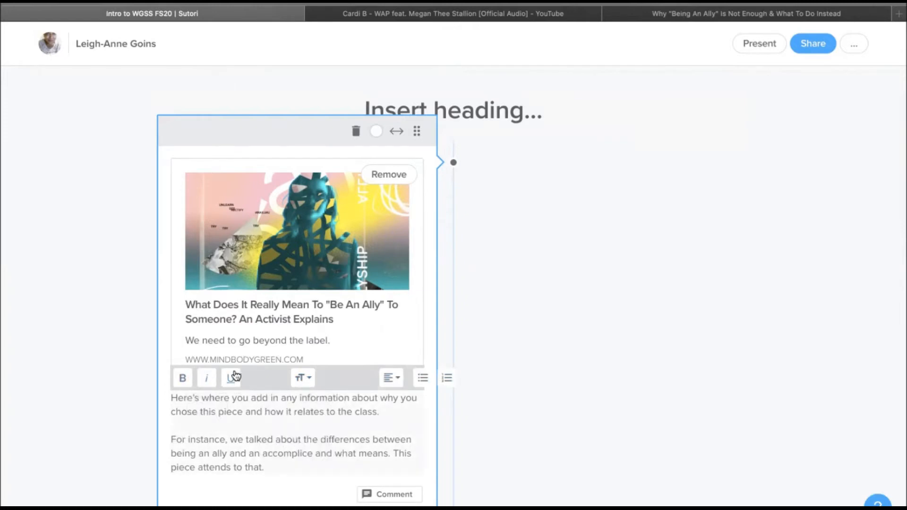
Step: Try adding blank lines after the note's last sentence, remove them again, and leave the text block
left_click(279, 471)
key("Return")
key("Return")
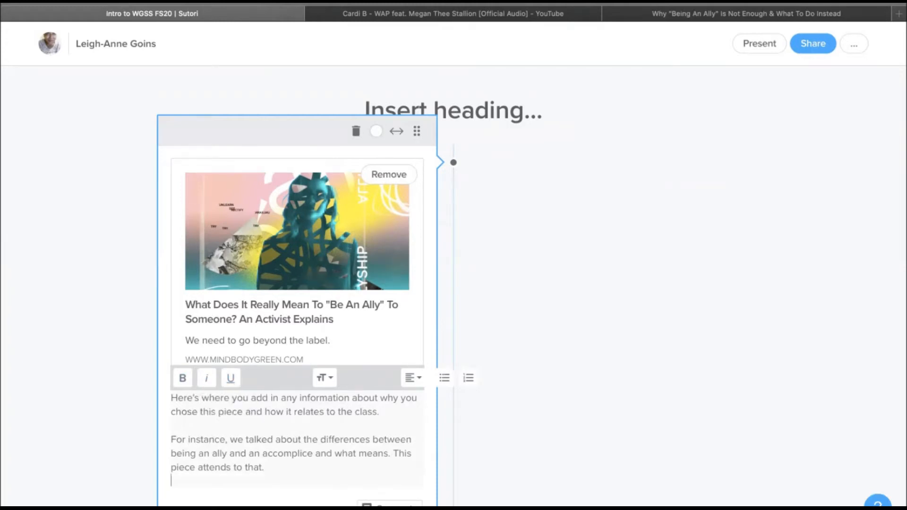
key("BackSpace")
key("BackSpace")
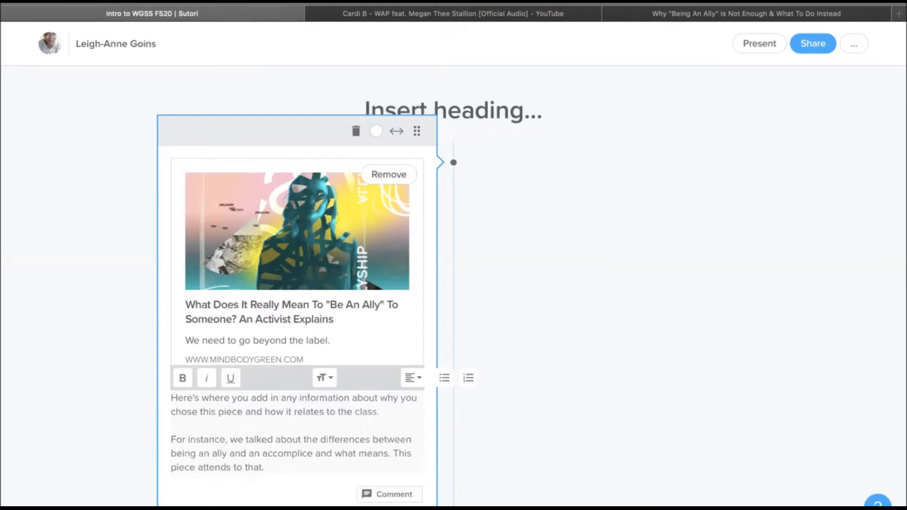
key("Return")
key("Return")
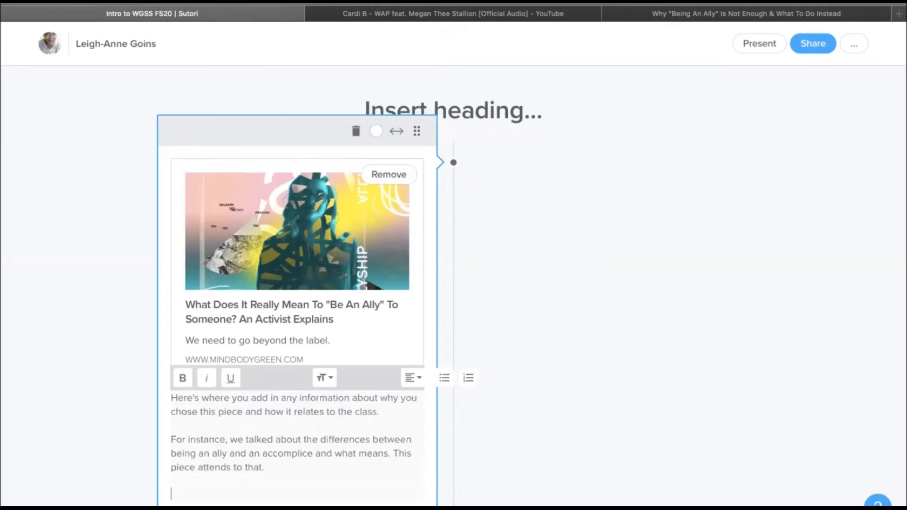
key("BackSpace")
key("BackSpace")
key("BackSpace")
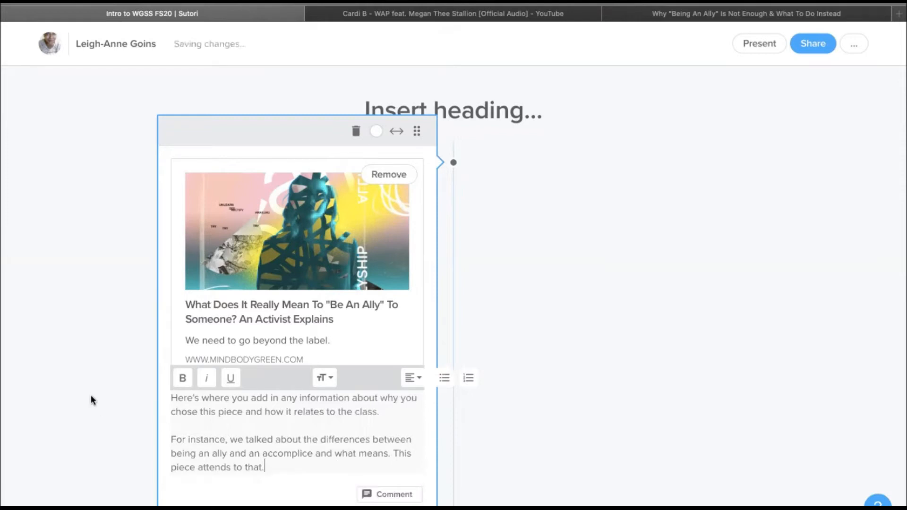
left_click(91, 396)
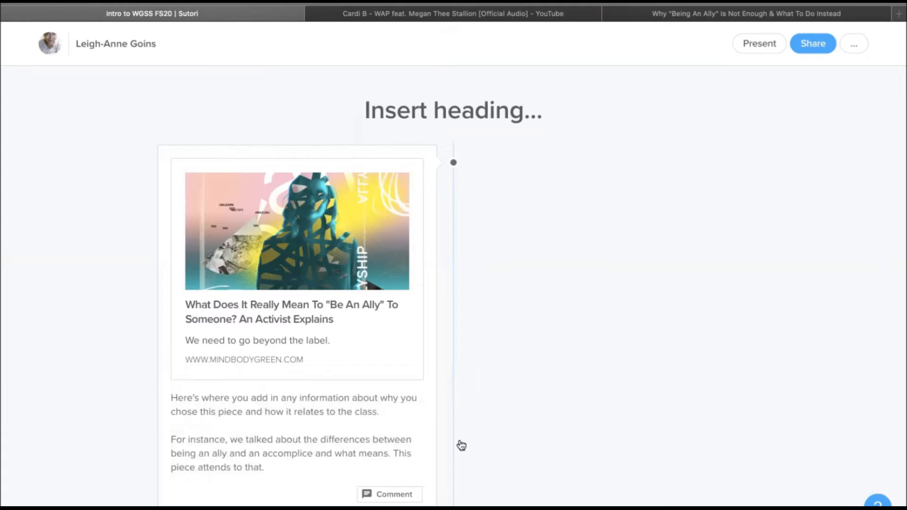
left_click(279, 464)
key("Return")
key("Return")
key("BackSpace")
key("BackSpace")
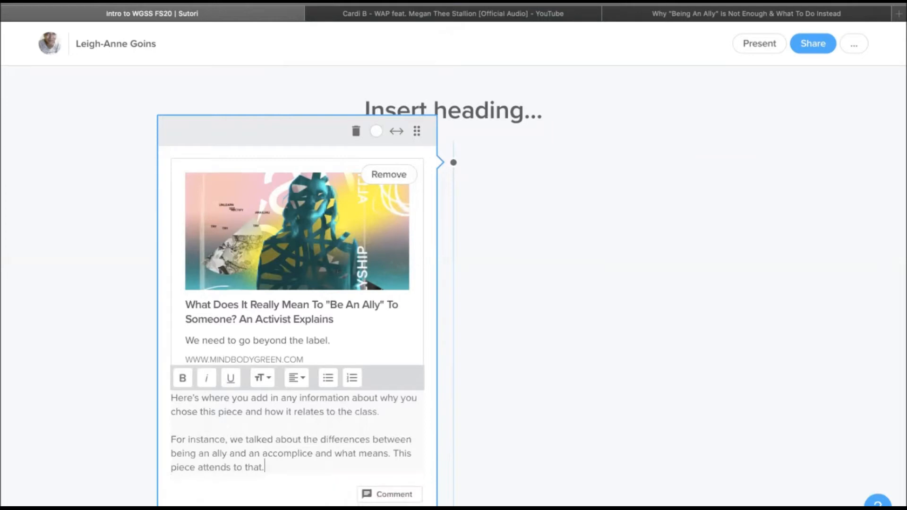
left_click(532, 426)
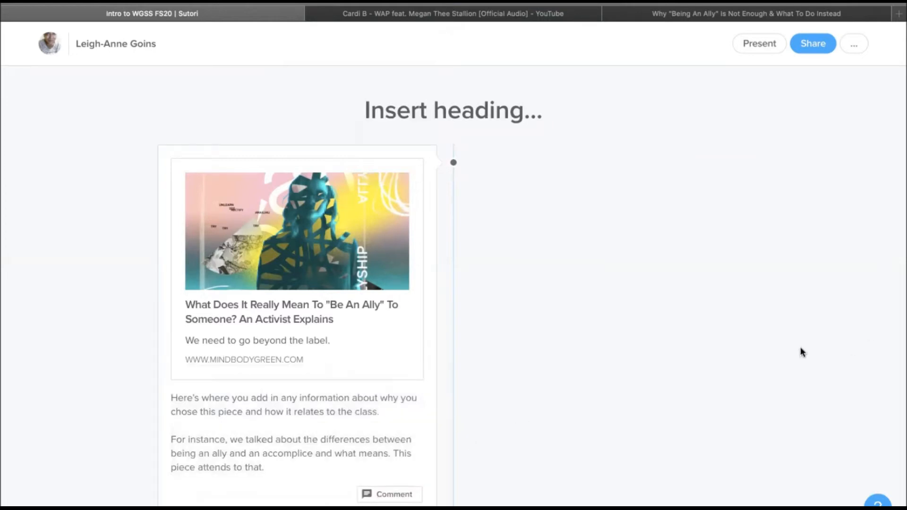
Step: Start a new video entry between the story's introduction text and the empty "Insert heading..." block, using YouTube as the source
scroll(302, 501, "down", 1)
scroll(302, 502, "up", 3)
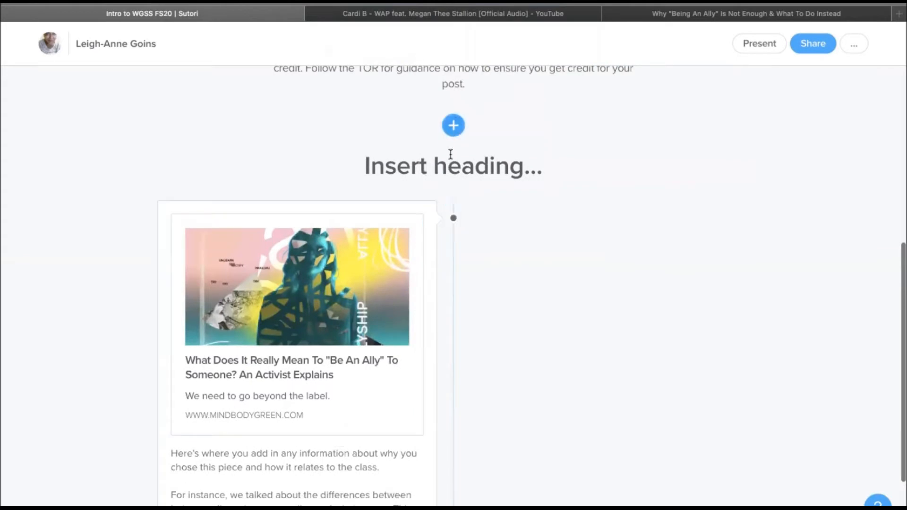
scroll(440, 352, "down", 3)
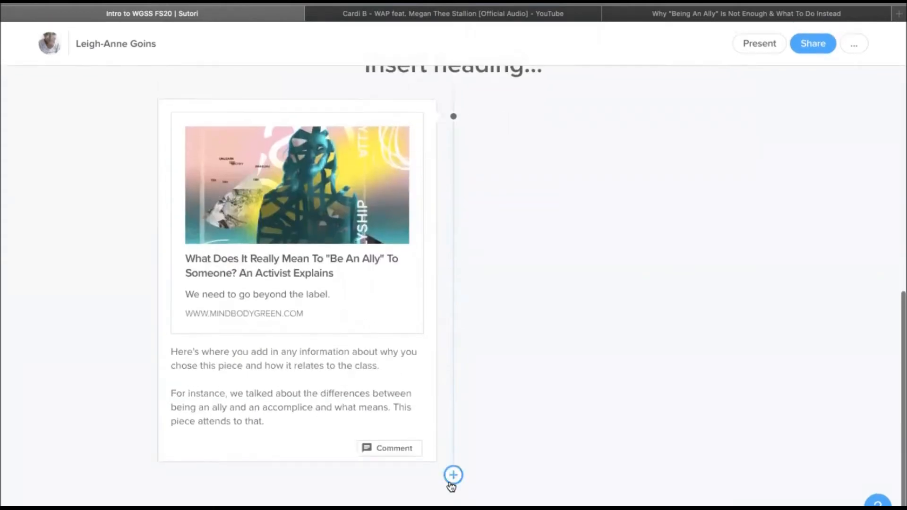
scroll(481, 493, "down", 1)
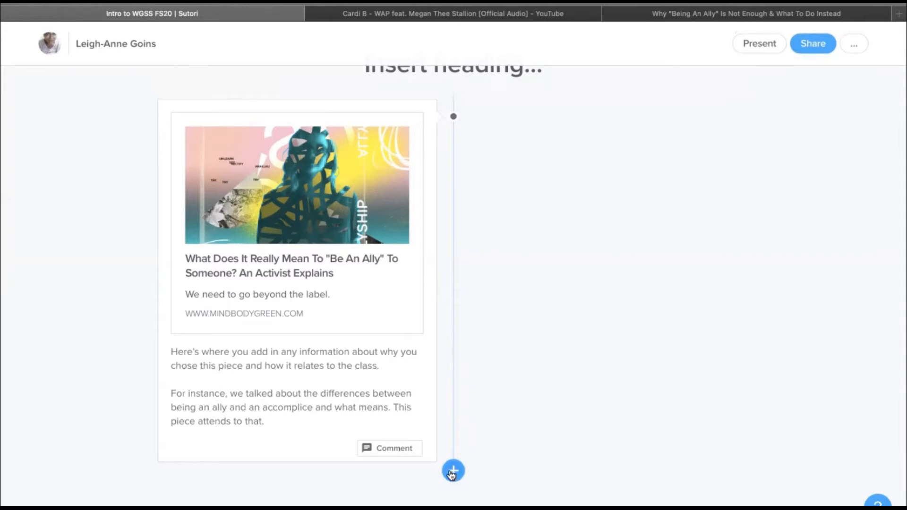
scroll(451, 474, "up", 10)
scroll(451, 473, "down", 5)
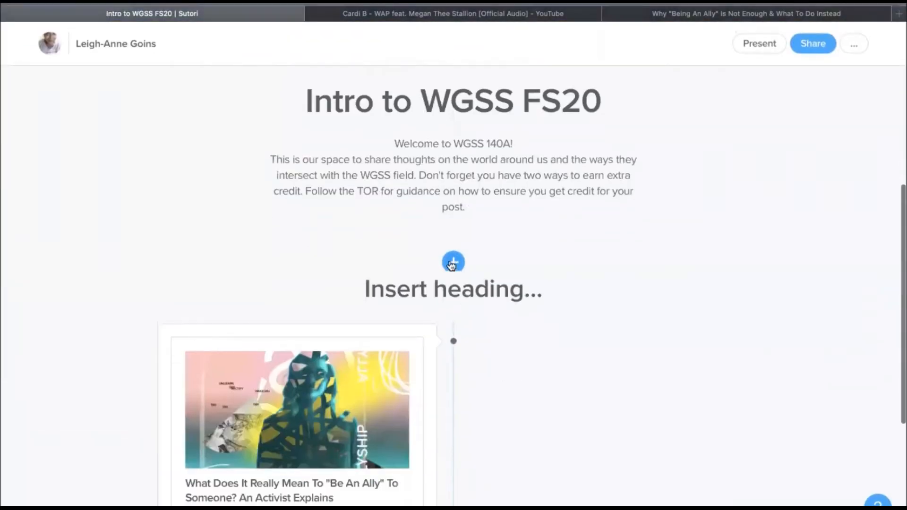
left_click(452, 259)
scroll(452, 262, "up", 3)
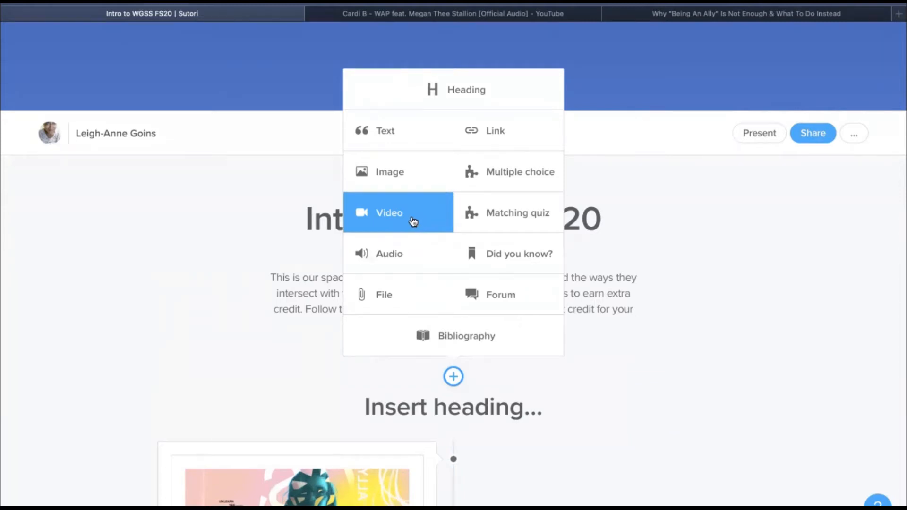
left_click(414, 222)
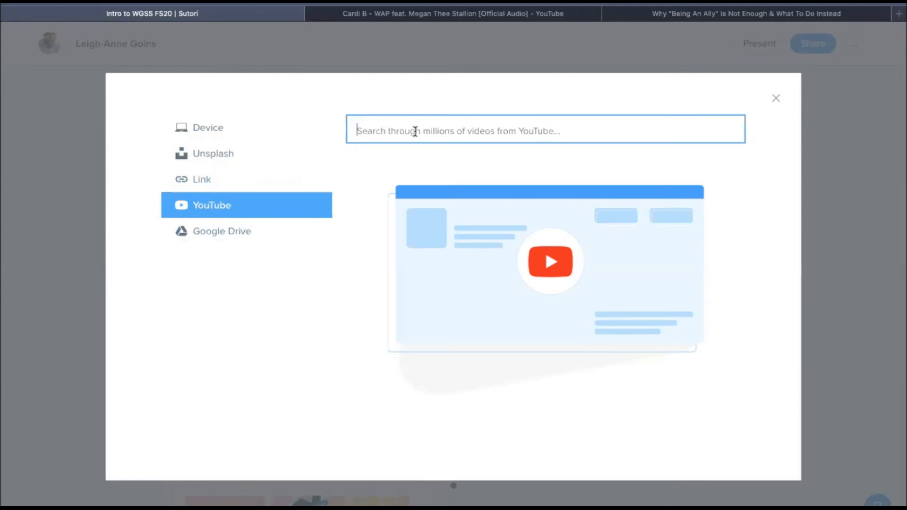
Step: Try searching YouTube for "WAP", and clear the search term
type("WAP")
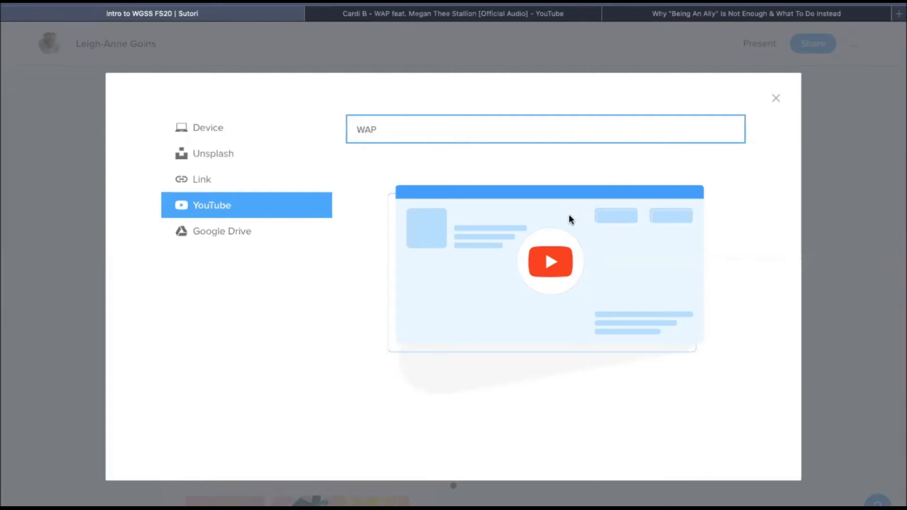
scroll(486, 179, "up", 1)
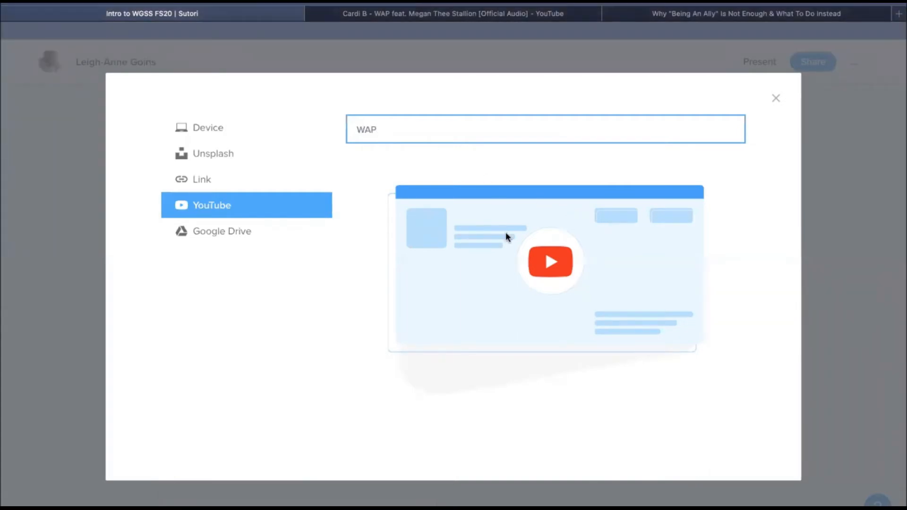
key("BackSpace")
key("BackSpace")
key("BackSpace")
Step: Search YouTube for "cardi" and look through the resulting videos
type("ca")
key("BackSpace")
key("BackSpace")
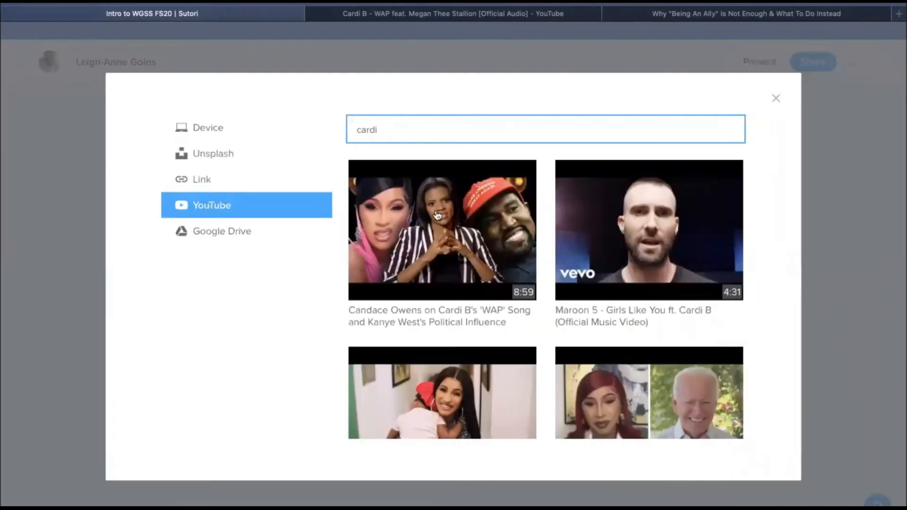
scroll(434, 307, "down", 3)
scroll(434, 306, "down", 12)
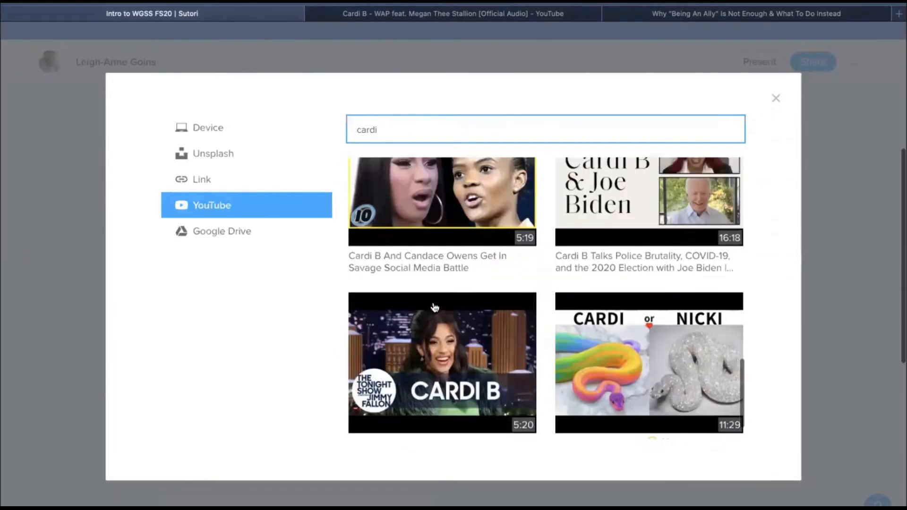
scroll(435, 307, "up", 15)
Step: Extend the YouTube search term to "cardi b megan thee"
left_click(434, 116)
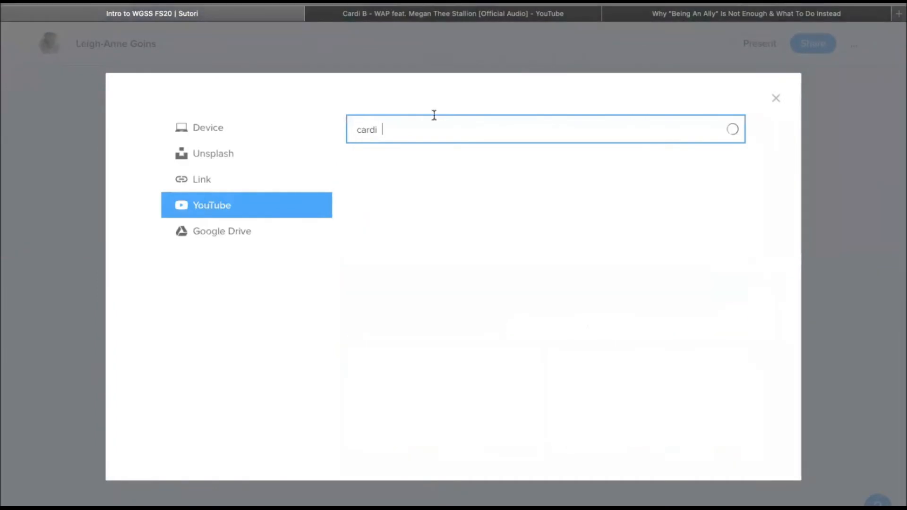
type("b")
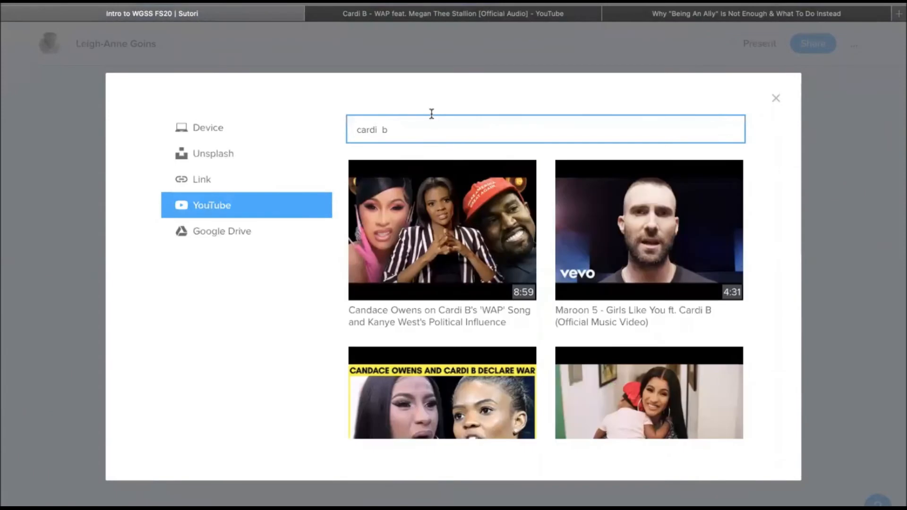
type(" megan thee")
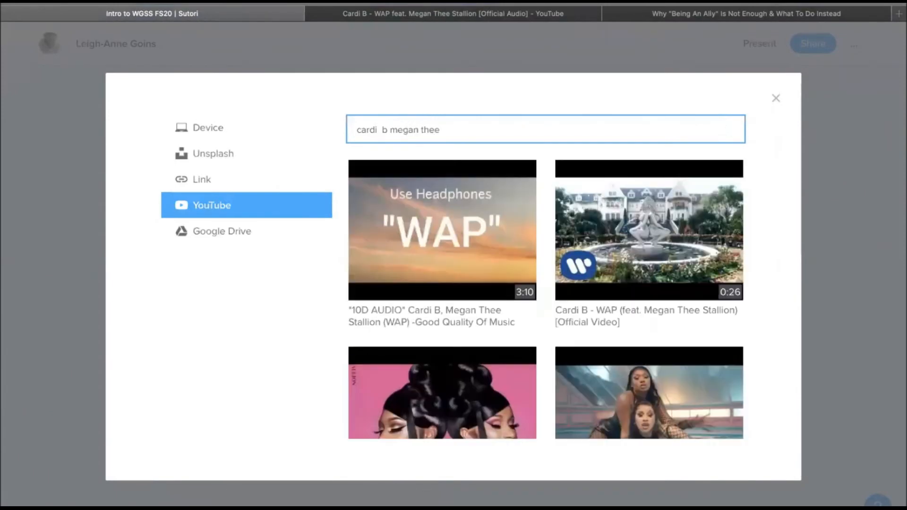
Step: Examine the titles and thumbnails of the found videos for a suitable version of the song WAP
scroll(366, 384, "down", 2)
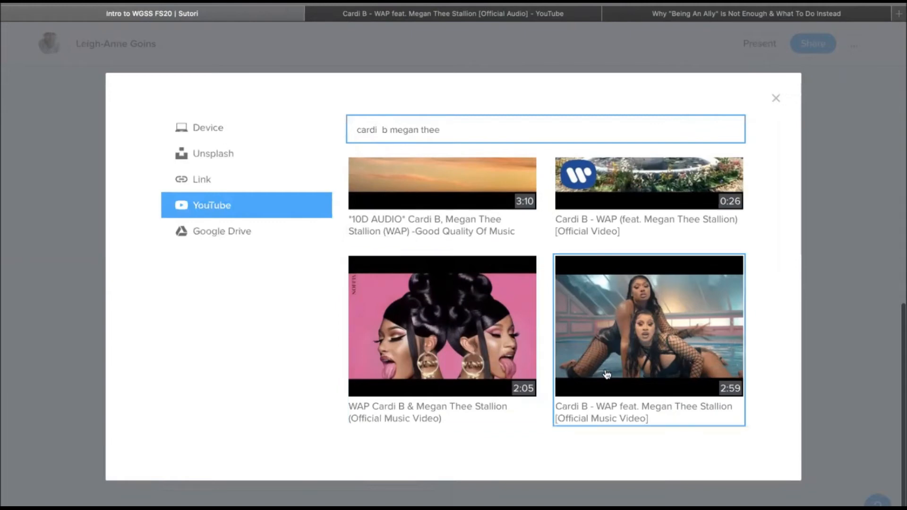
scroll(611, 412, "down", 1)
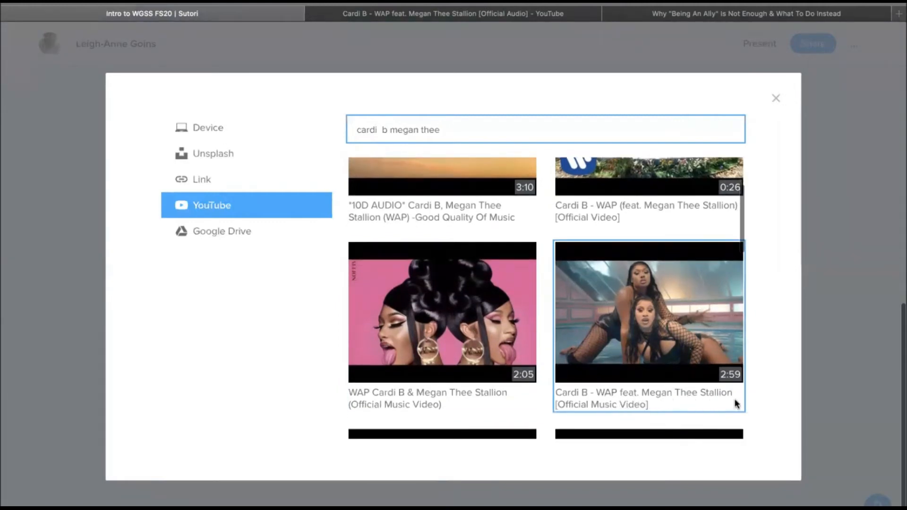
scroll(648, 400, "down", 3)
scroll(648, 401, "down", 3)
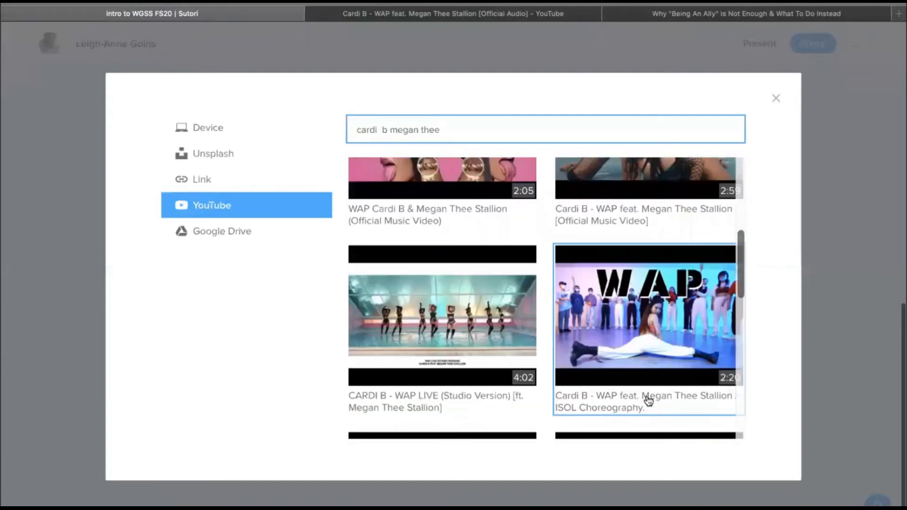
scroll(655, 375, "down", 9)
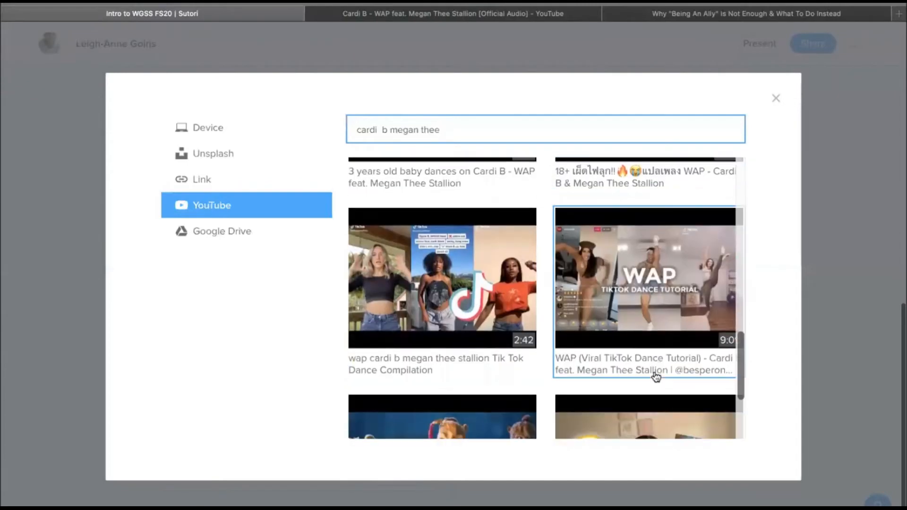
scroll(655, 375, "down", 4)
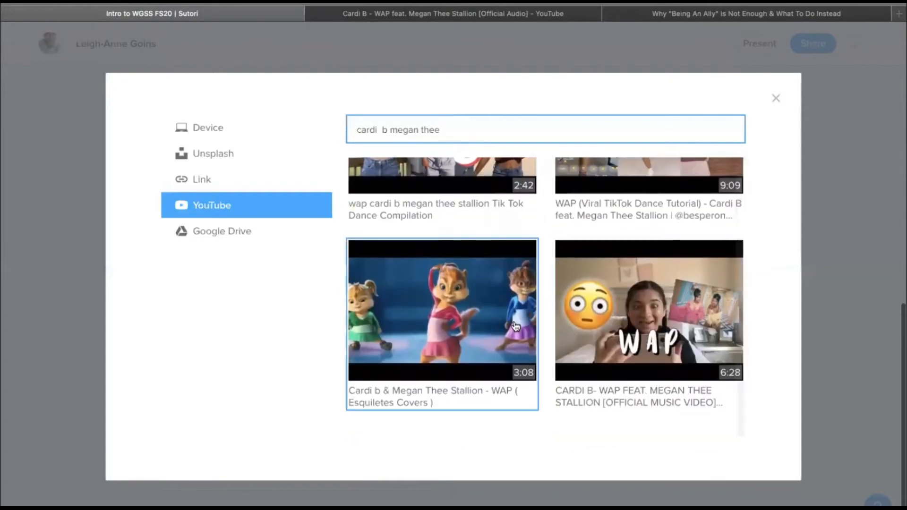
scroll(513, 325, "up", 15)
scroll(515, 326, "down", 1)
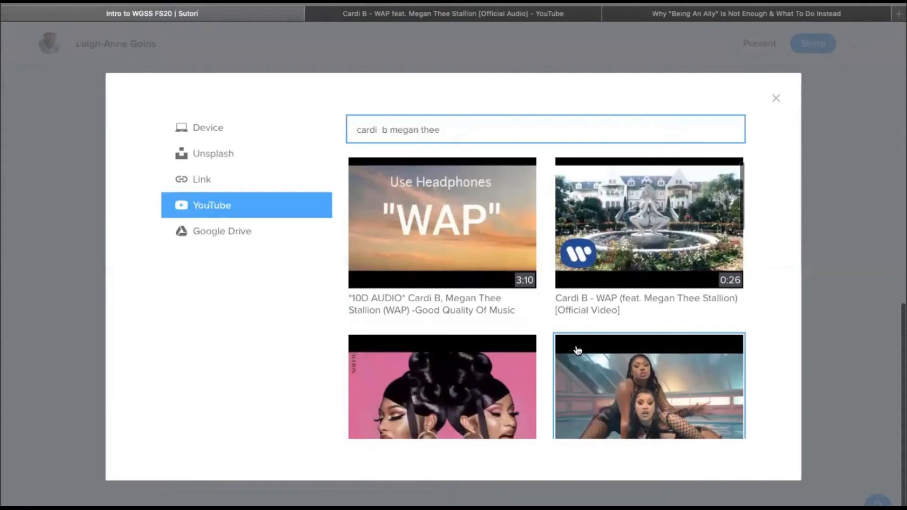
scroll(665, 394, "down", 5)
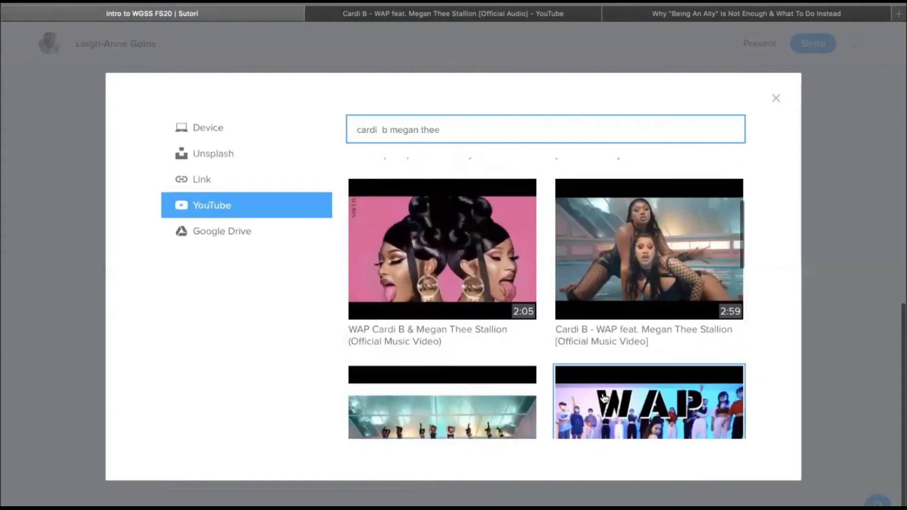
scroll(571, 378, "down", 6)
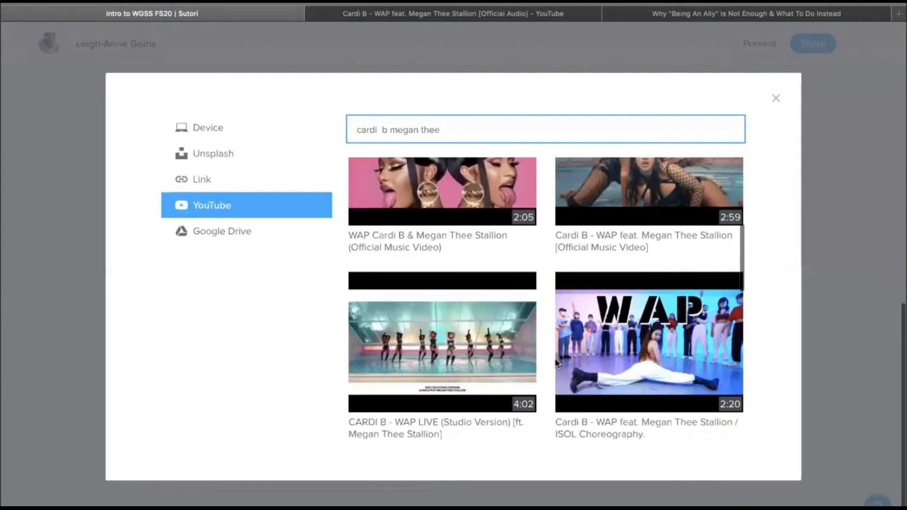
scroll(546, 374, "down", 1)
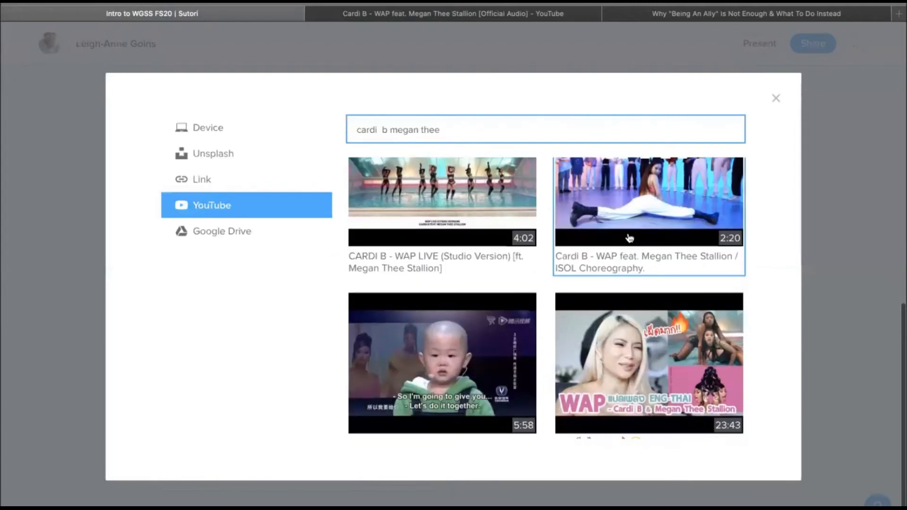
scroll(542, 257, "up", 3)
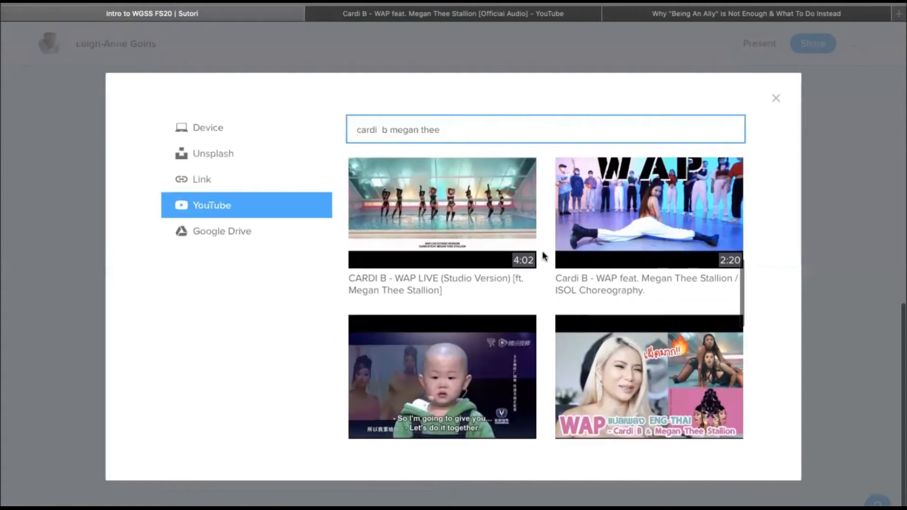
scroll(543, 256, "up", 8)
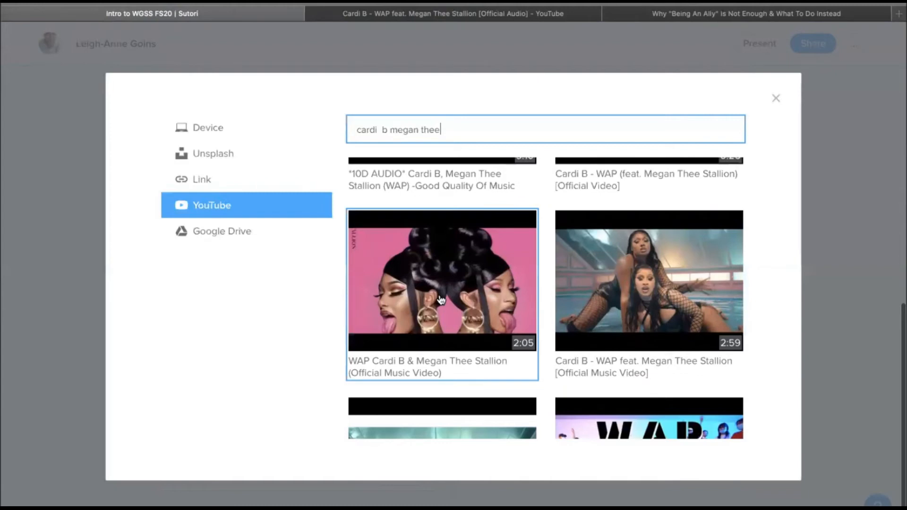
Step: Insert the 2:05 video "WAP Cardi B & Megan Thee Stallion (Official Music Video)" into the story and check its card
left_click(457, 272)
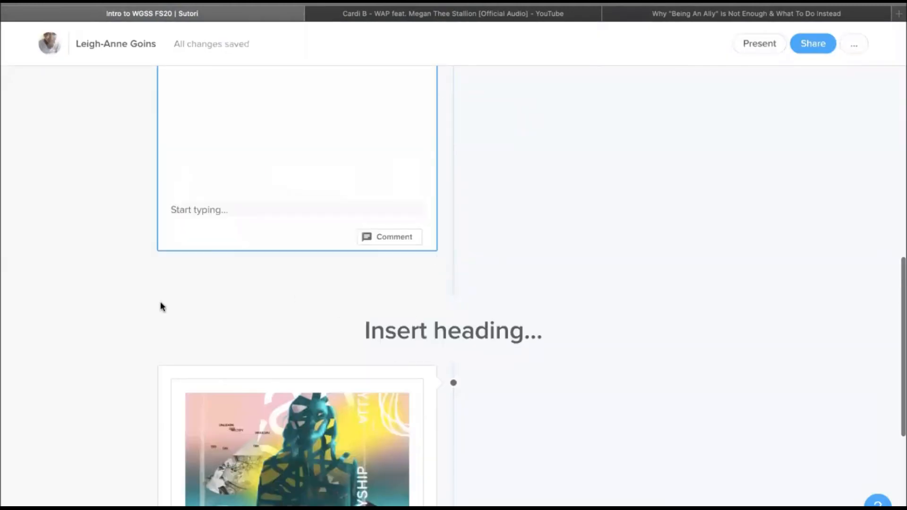
scroll(130, 332, "down", 2)
scroll(129, 332, "up", 5)
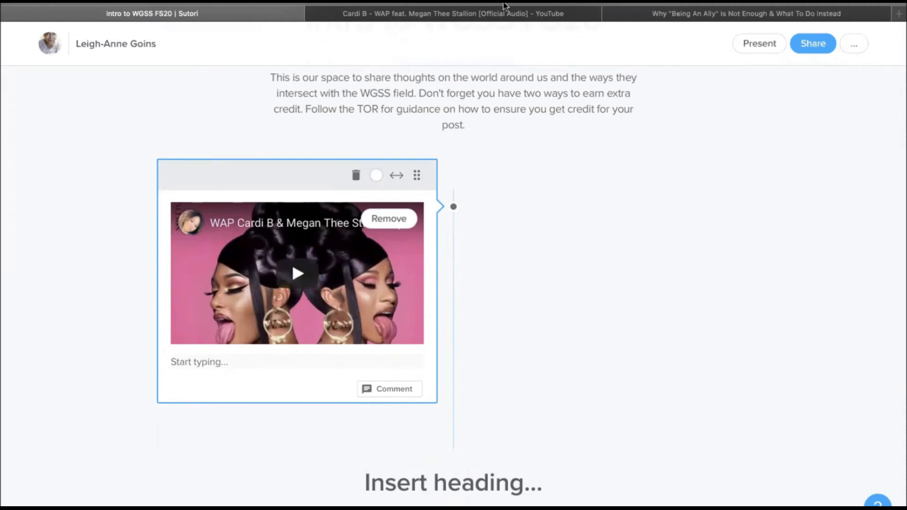
Step: Copy the address of YouTube's "Cardi B - WAP feat. Megan Thee Stallion [Official Audio]" and add it as a link entry below the story's introduction
left_click(483, 18)
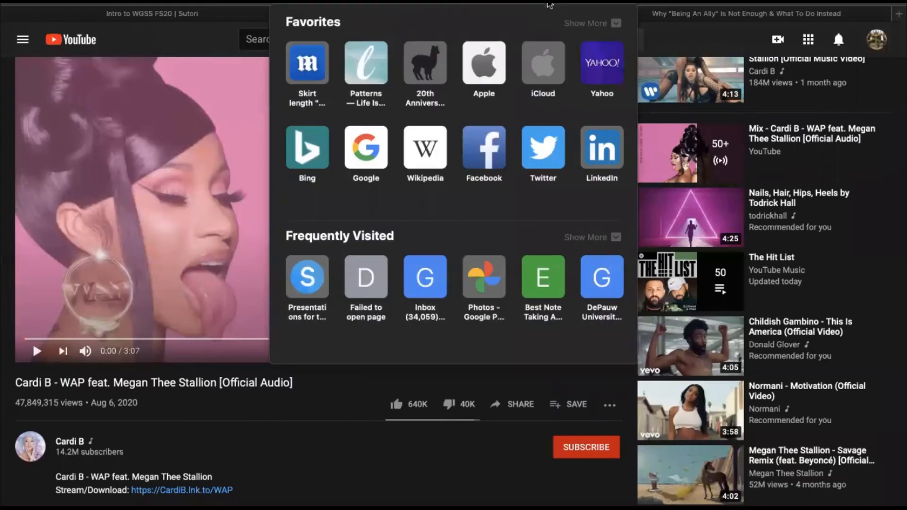
left_click(224, 13)
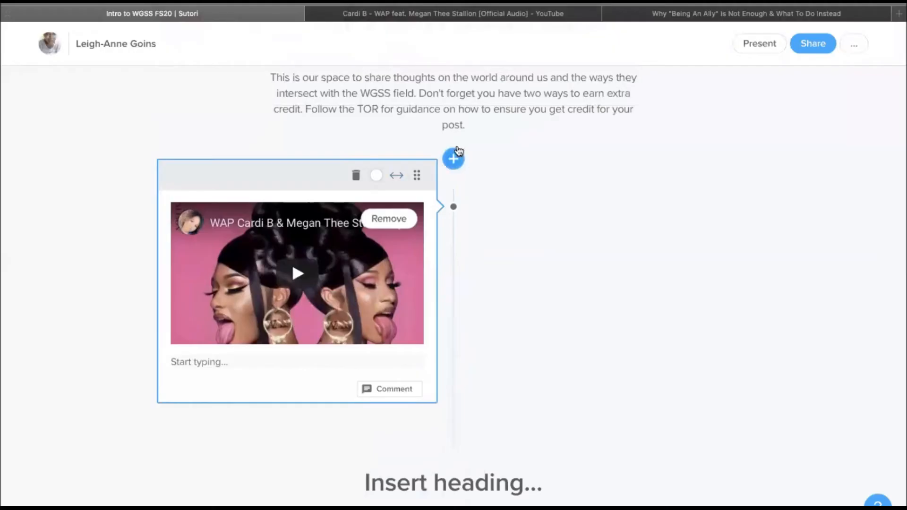
left_click(453, 158)
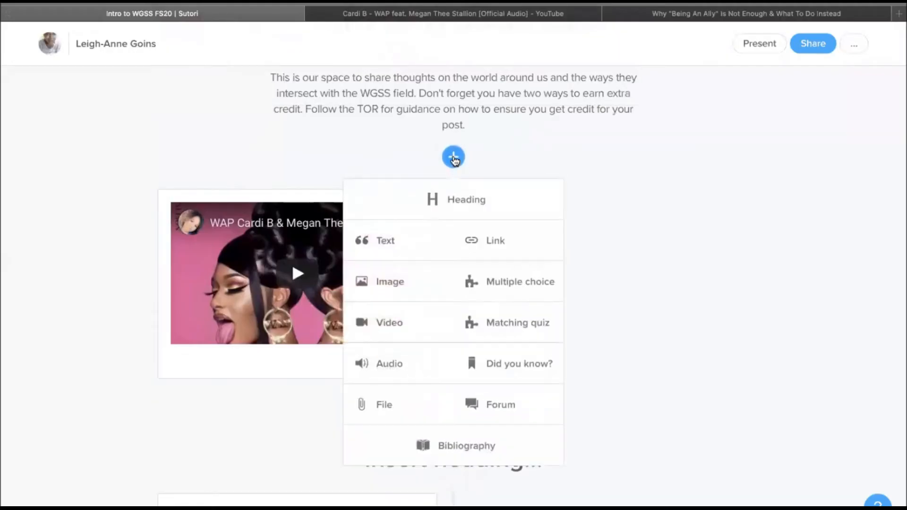
left_click(486, 241)
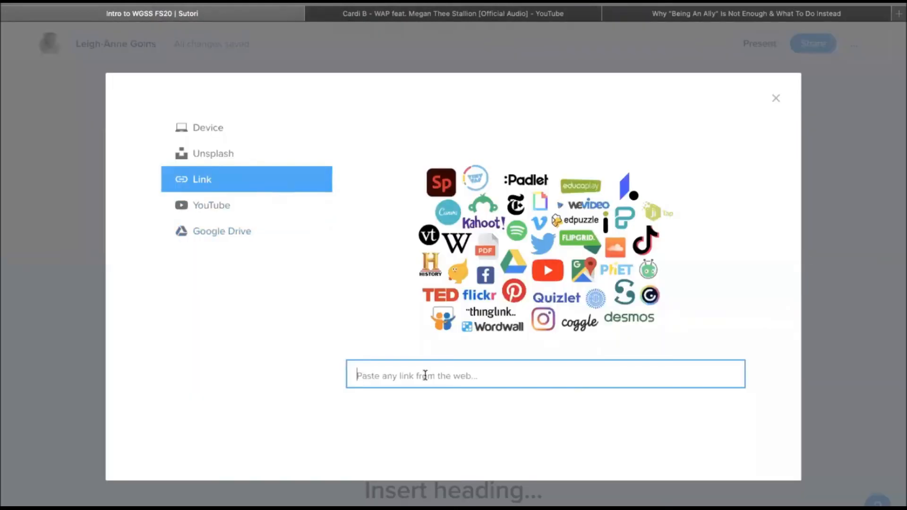
right_click(425, 376)
left_click(449, 401)
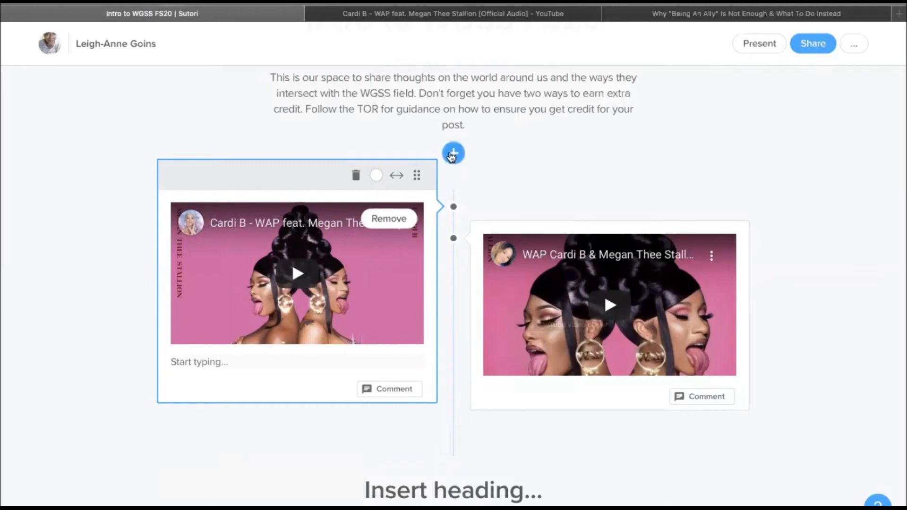
Step: Start another video entry directly below the introduction text and search YouTube for "allyship"
left_click(453, 153)
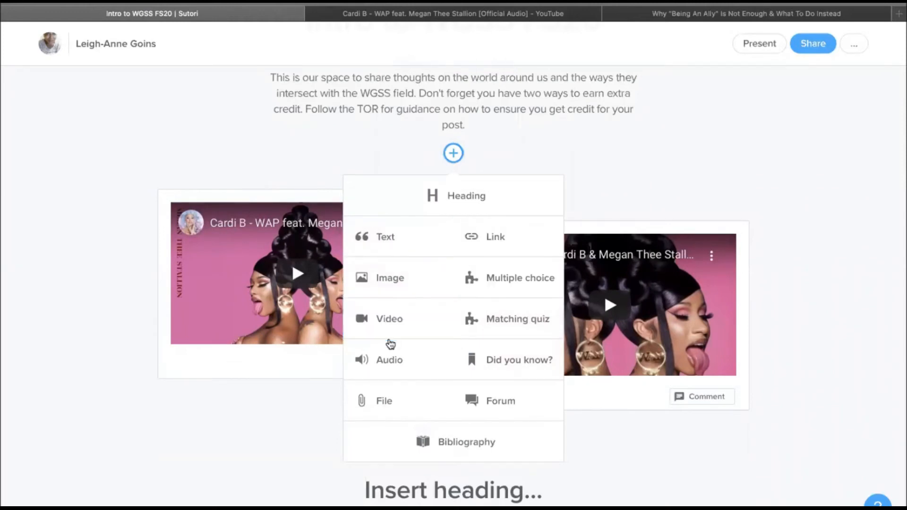
left_click(390, 324)
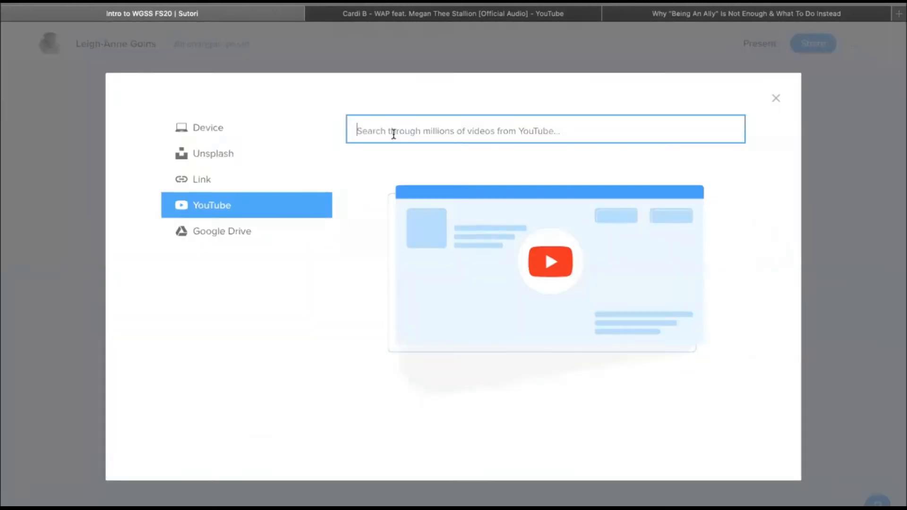
type("ally")
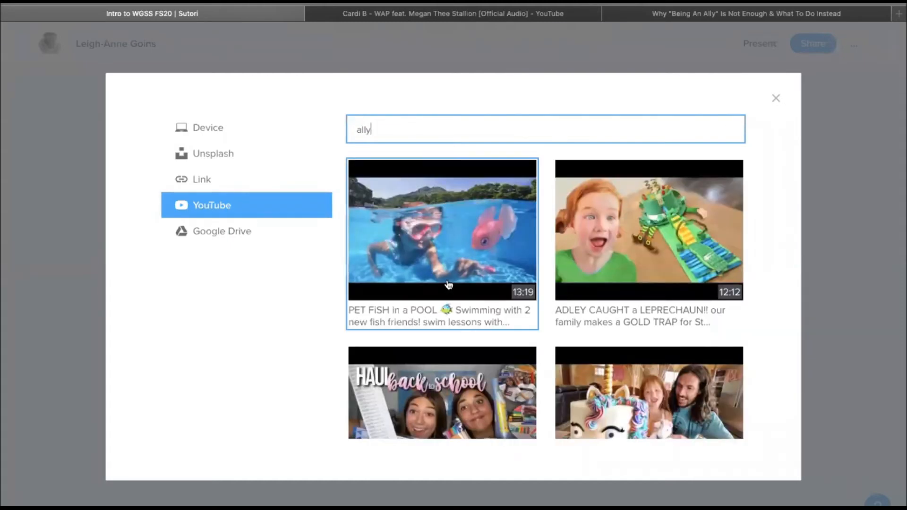
type("ship")
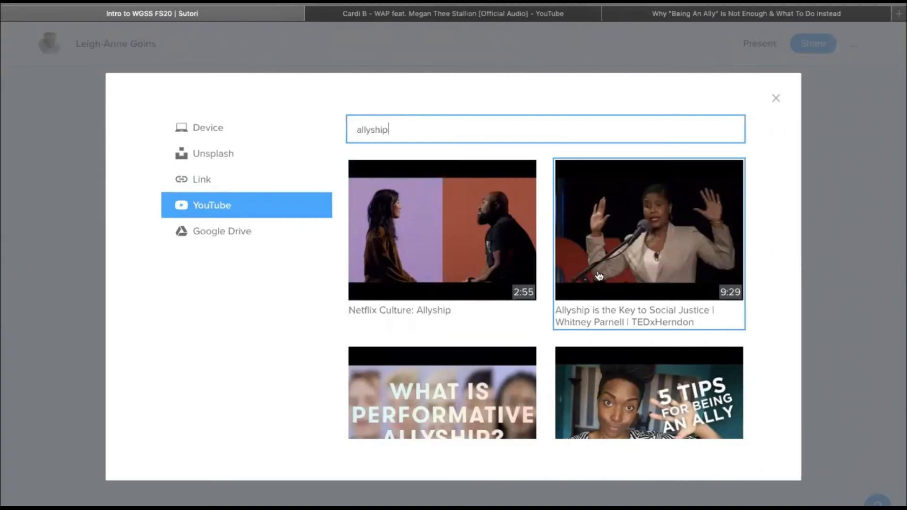
Step: Examine the titles and thumbnails of the allyship videos found on YouTube, and close the media chooser without inserting one
scroll(609, 277, "down", 8)
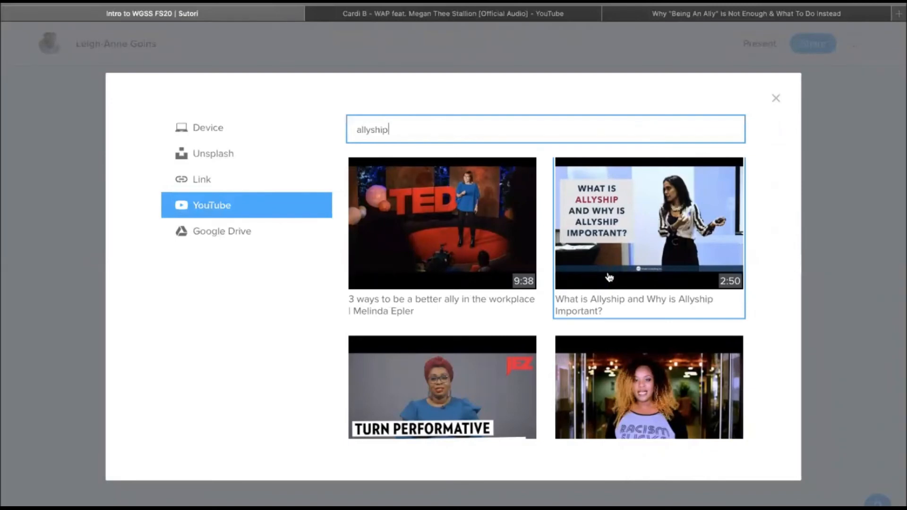
scroll(609, 277, "down", 1)
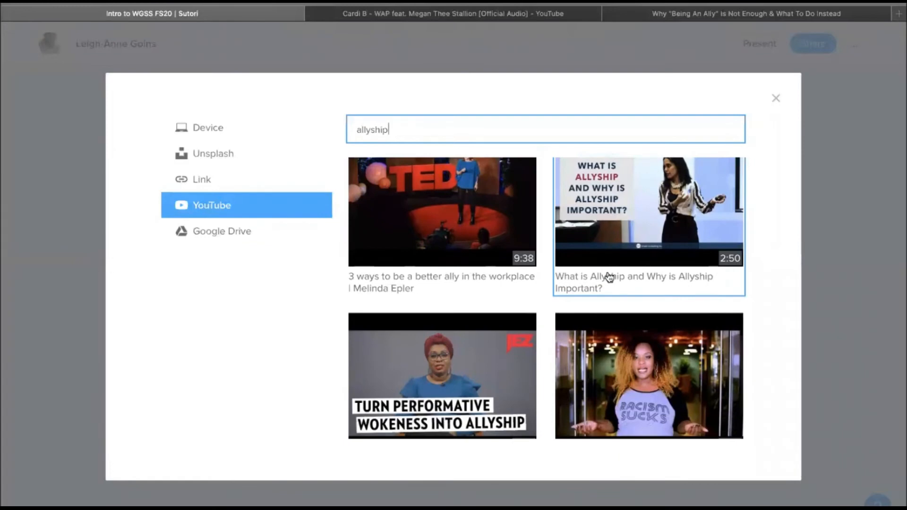
scroll(586, 284, "down", 10)
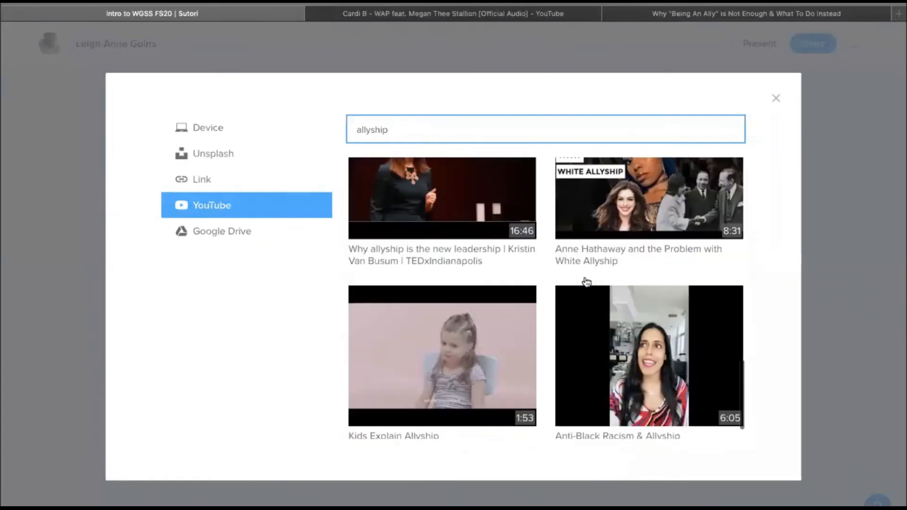
scroll(543, 327, "down", 3)
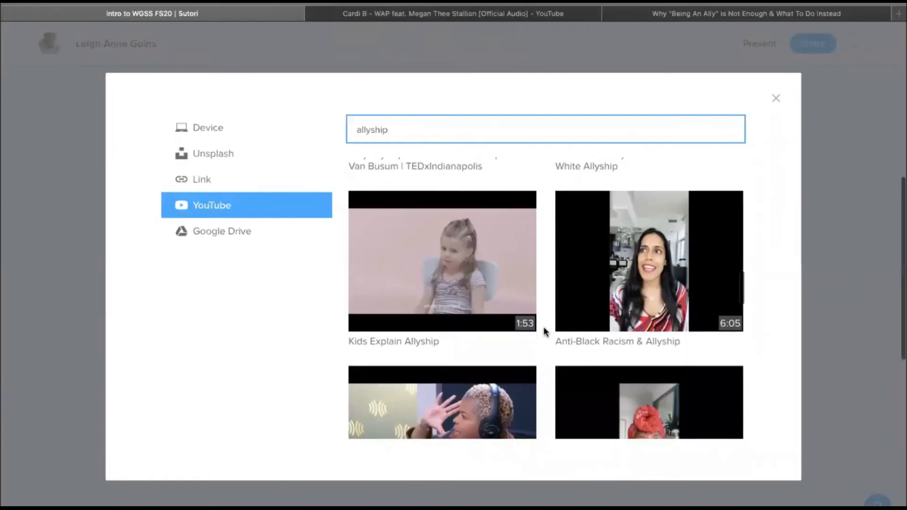
scroll(543, 327, "down", 8)
scroll(523, 360, "down", 10)
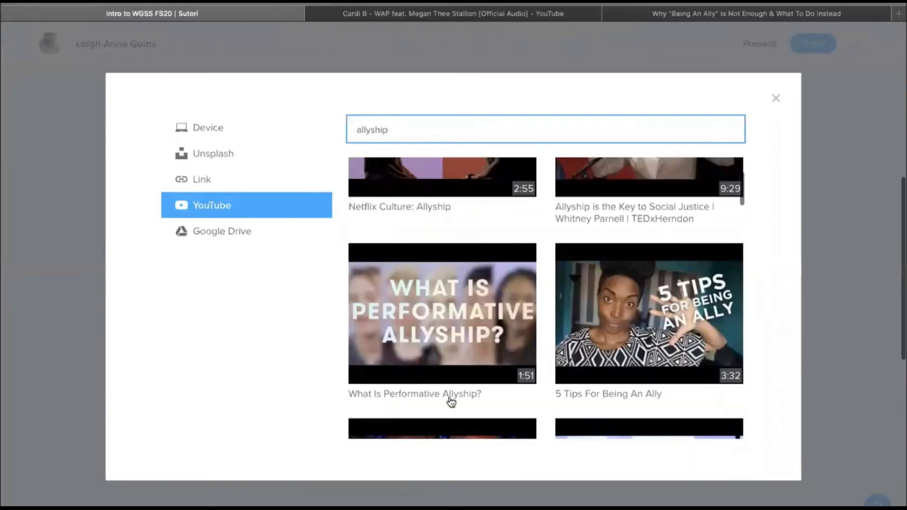
scroll(656, 282, "up", 2)
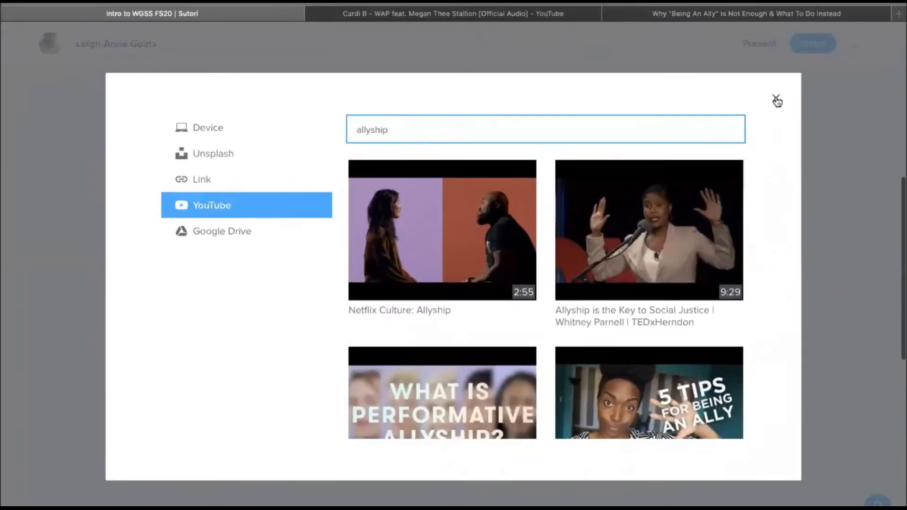
left_click(776, 99)
Step: Add the text "Then add something." below the video in the "Cardi B - WAP feat. Megan Thee Stallion" card
scroll(452, 457, "down", 1)
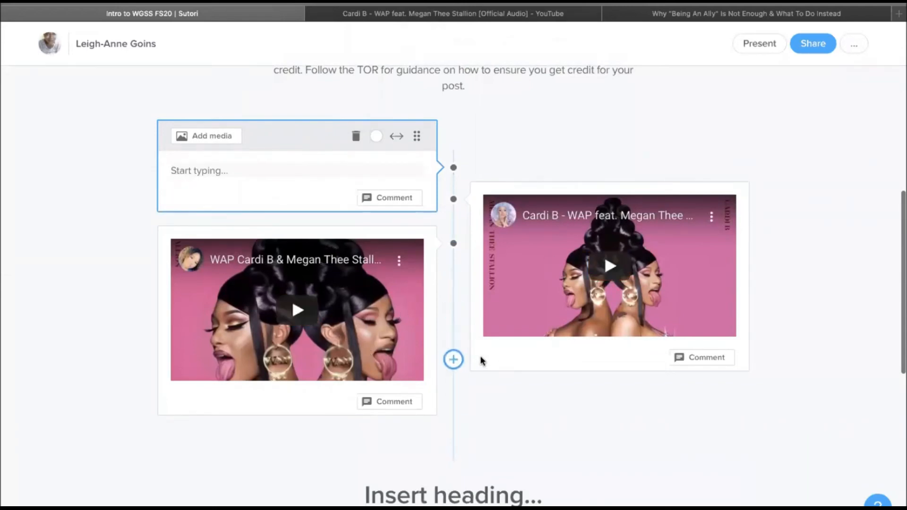
left_click(535, 348)
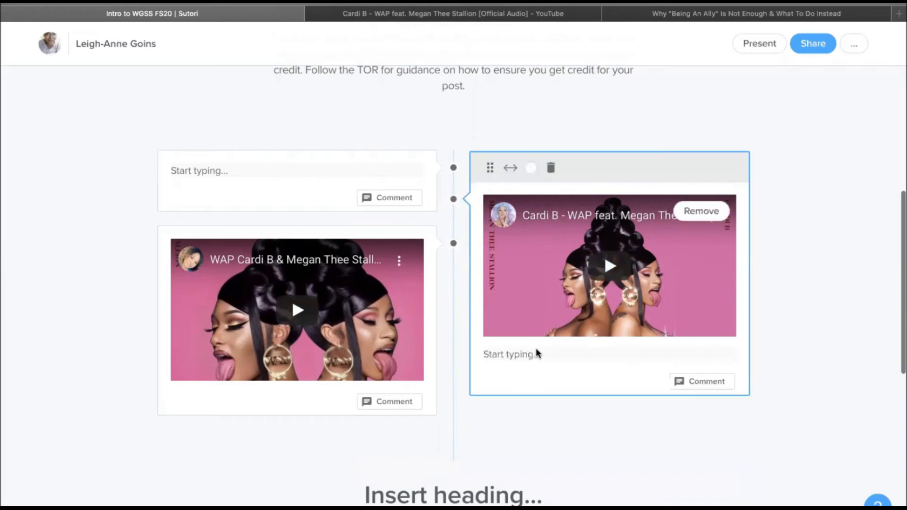
left_click(508, 349)
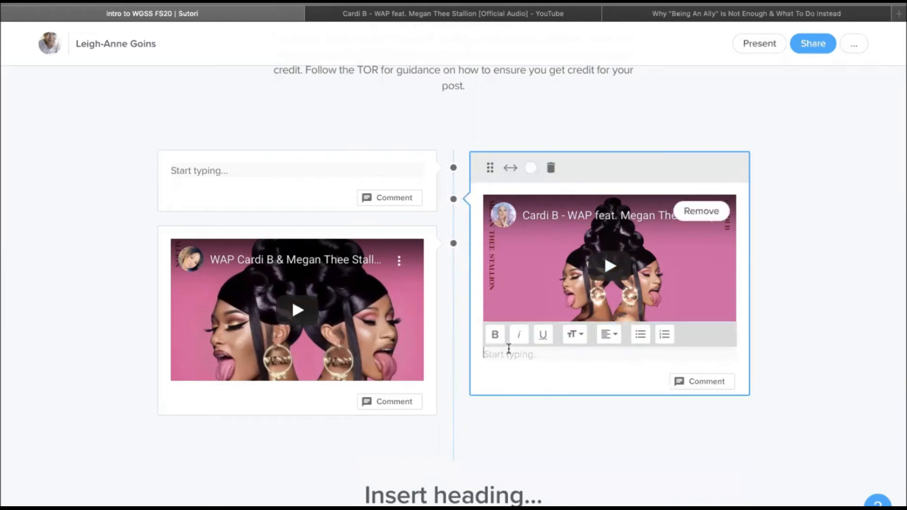
type("Then add something.")
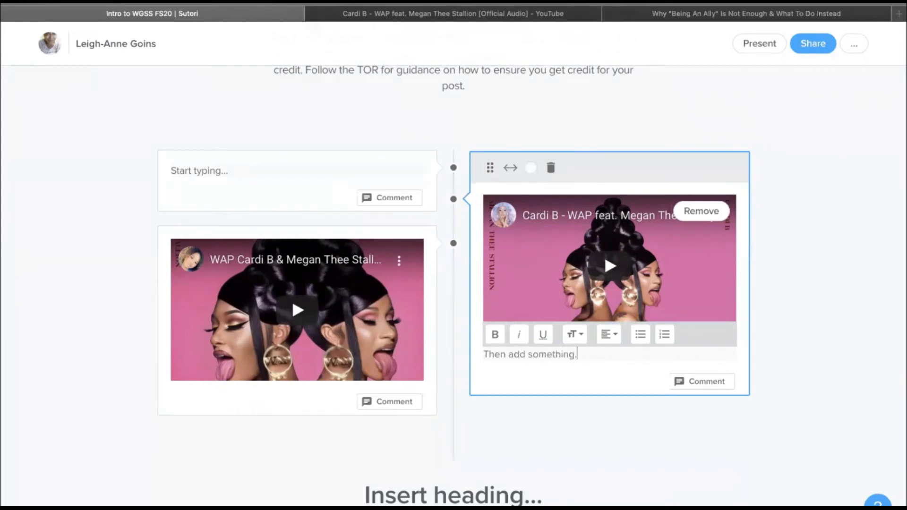
left_click(568, 428)
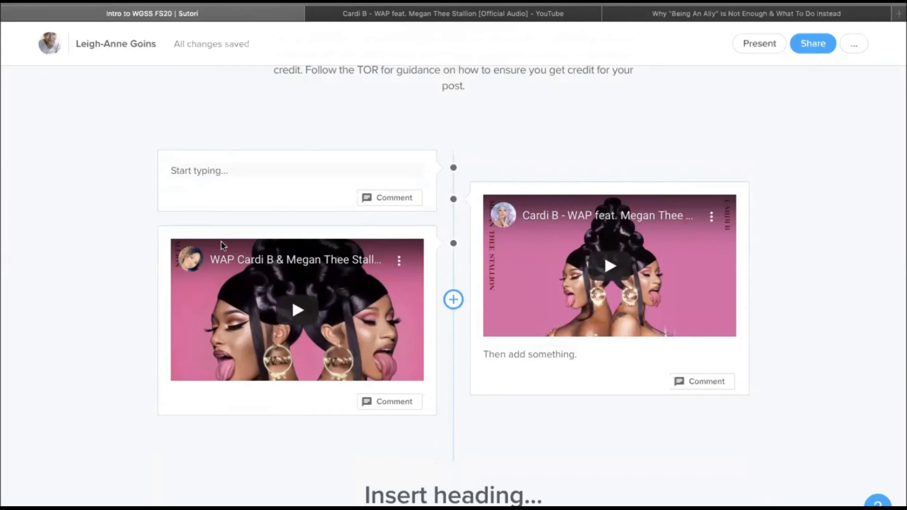
Step: Replace the video in the "WAP Cardi B & Megan Thee Stallion" card with the copied YouTube link to the official audio
left_click(422, 237)
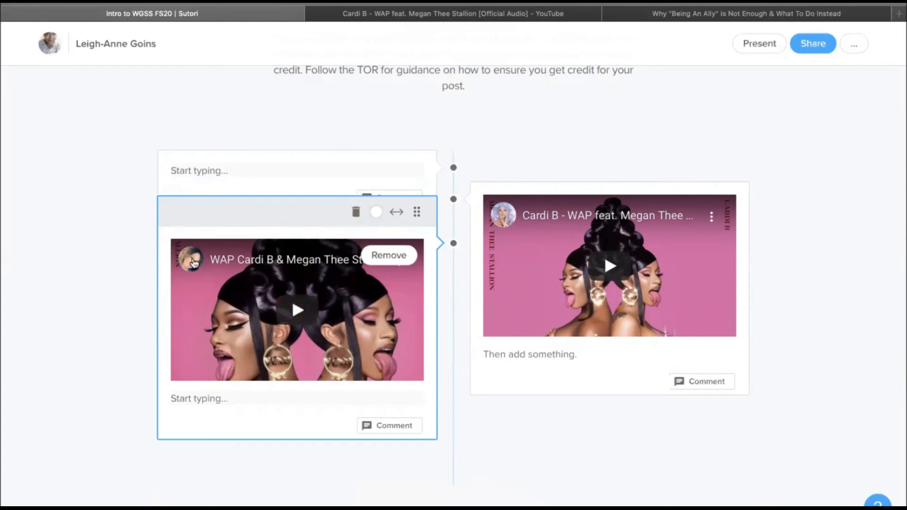
left_click(395, 258)
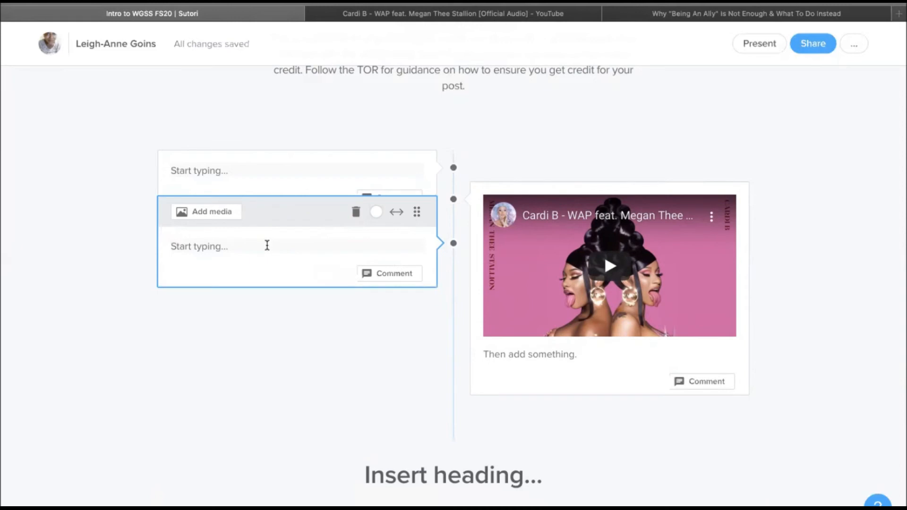
left_click(219, 215)
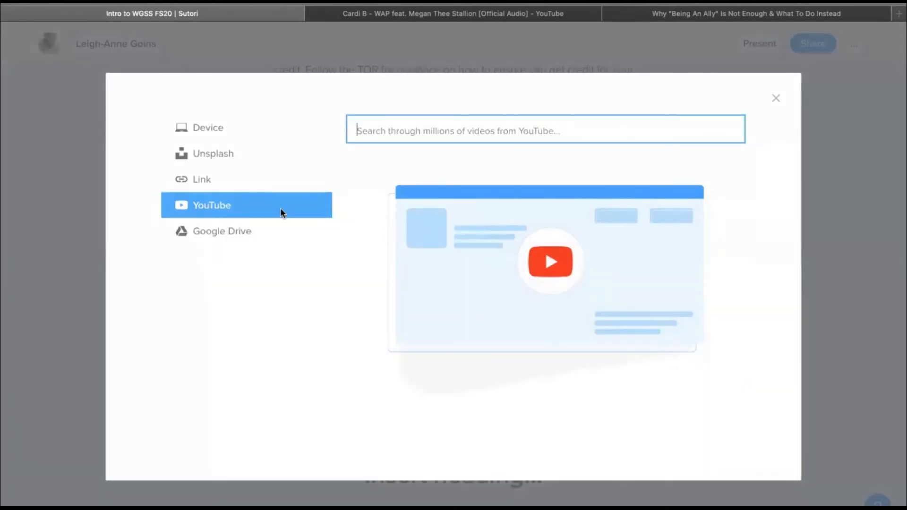
left_click(235, 180)
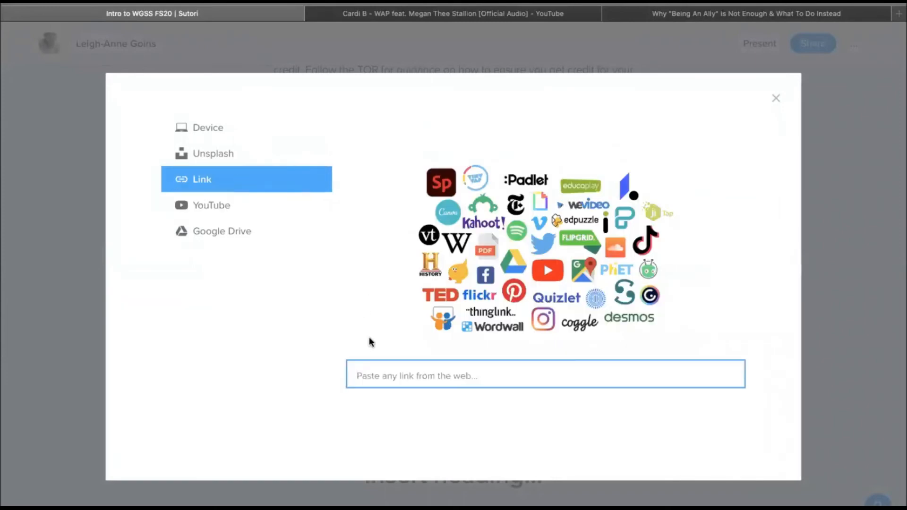
right_click(392, 377)
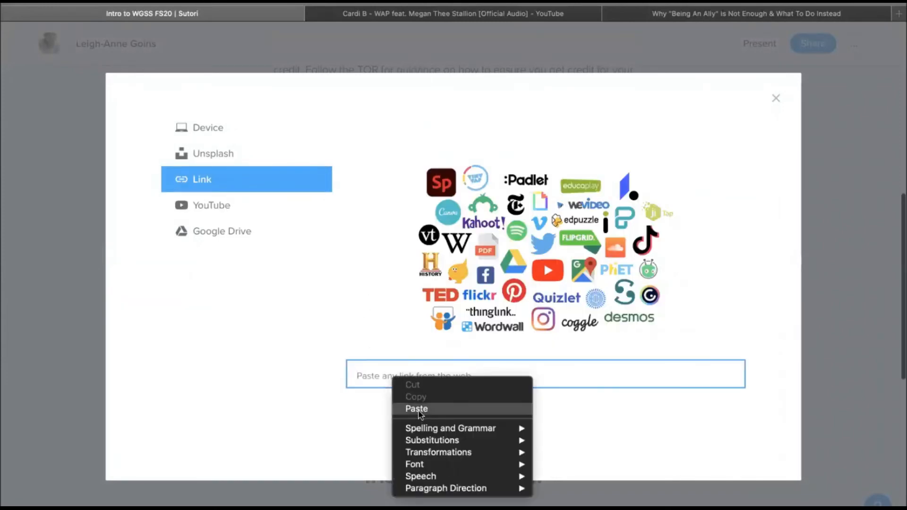
left_click(417, 408)
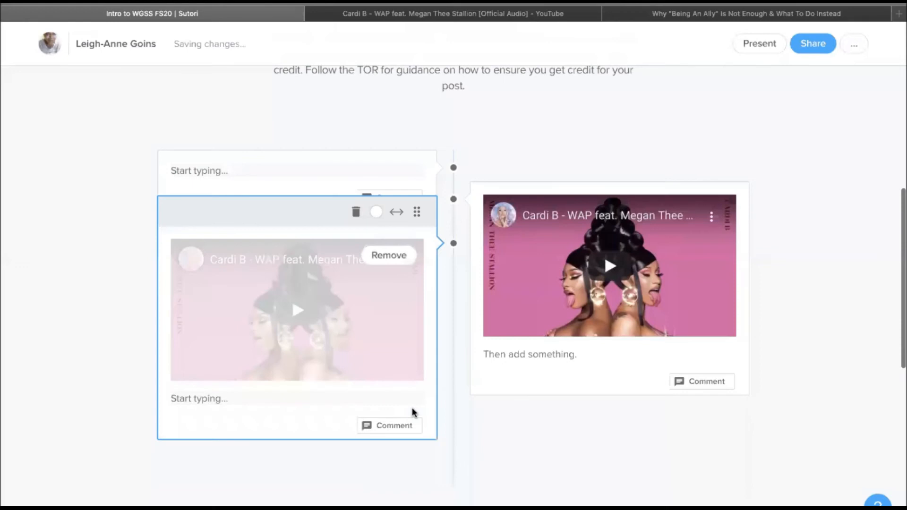
left_click(277, 398)
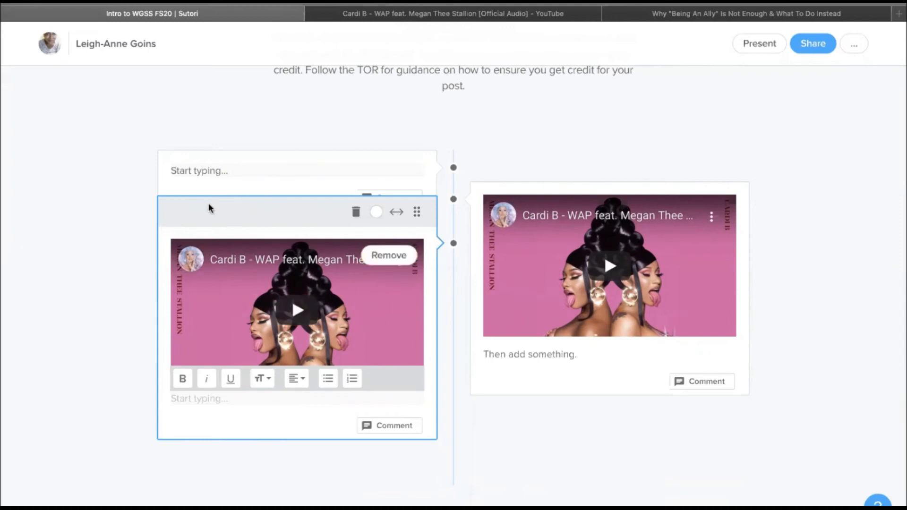
Step: Remove the duplicate Cardi B video from the card below the empty entry and delete that card from the story
left_click(388, 256)
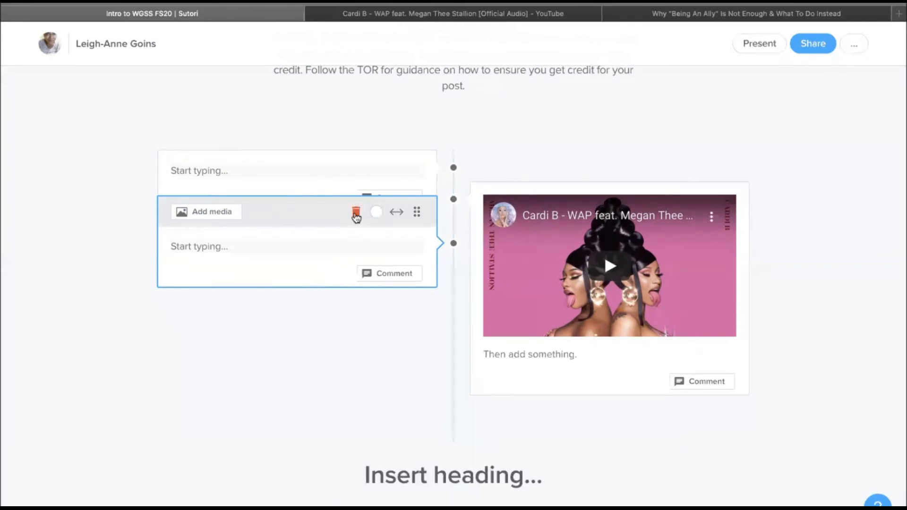
left_click(356, 216)
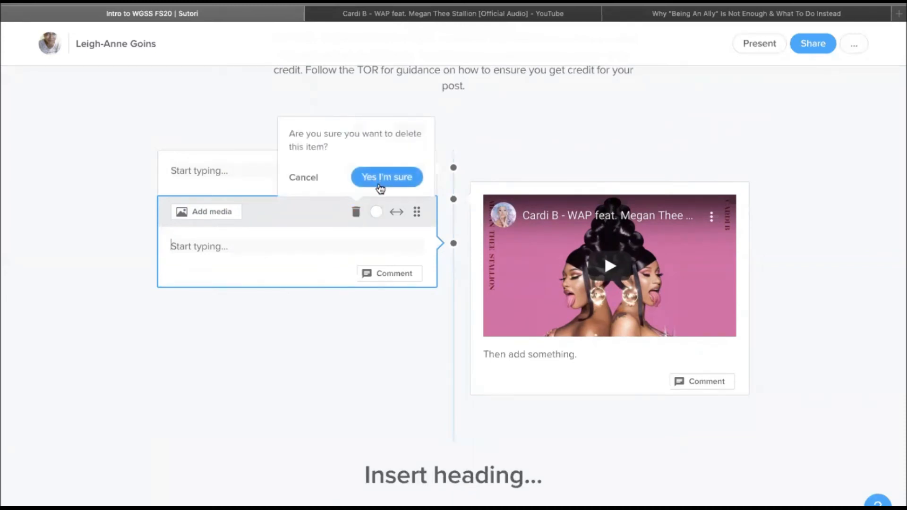
left_click(380, 188)
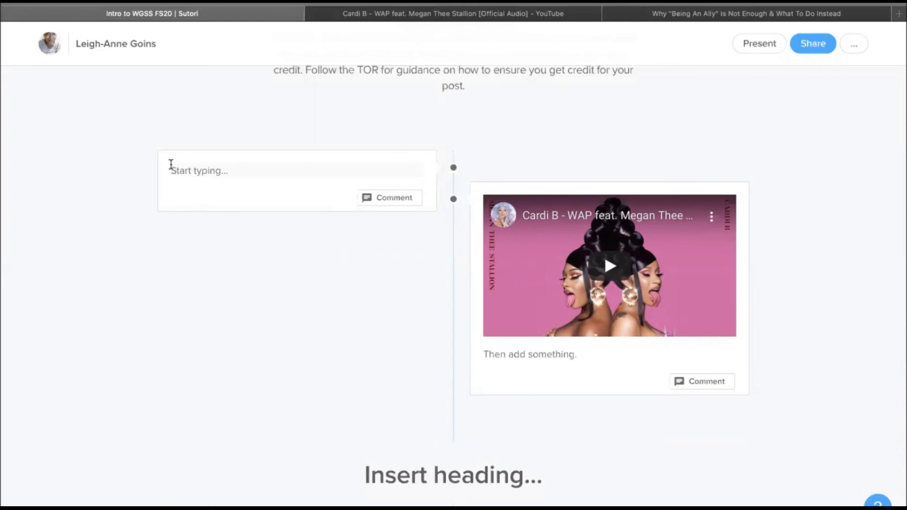
Step: Post the comment "here's my comment...." on the remaining Cardi B video card
mouse_move(429, 407)
scroll(436, 373, "down", 2)
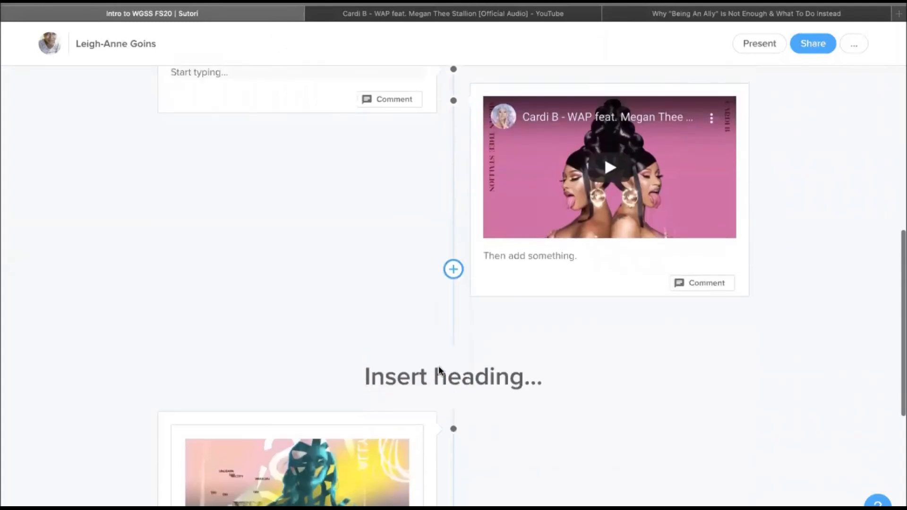
scroll(438, 367, "up", 1)
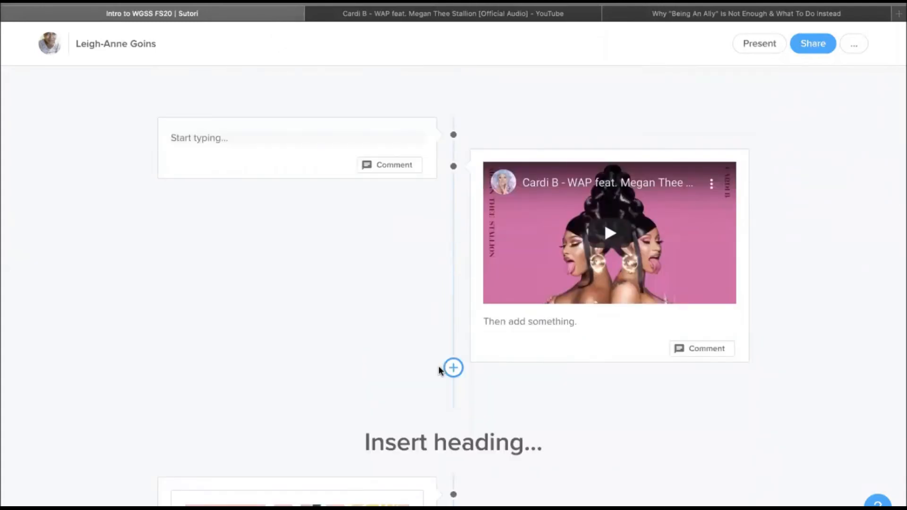
left_click(692, 350)
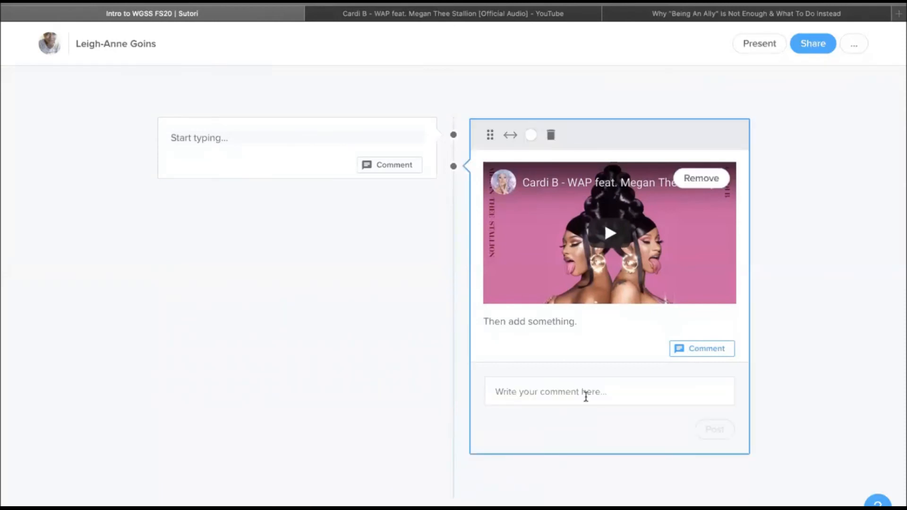
left_click(778, 347)
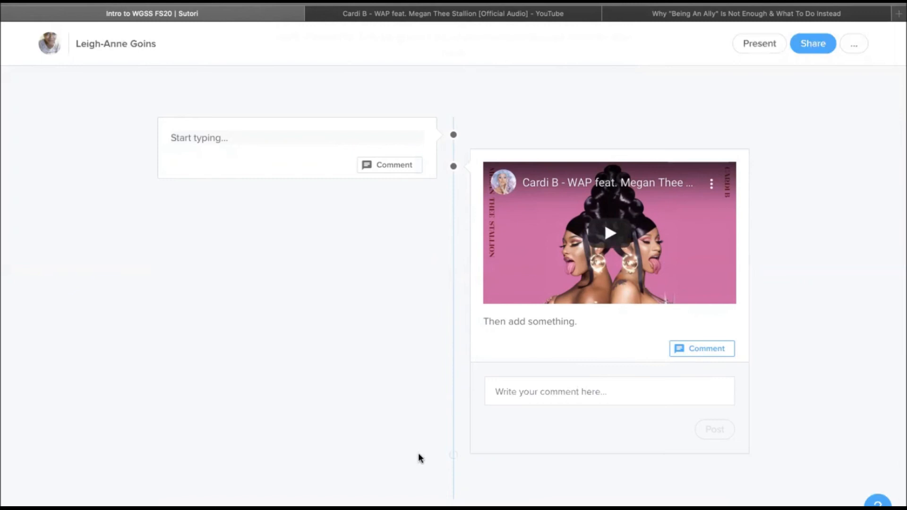
left_click(547, 395)
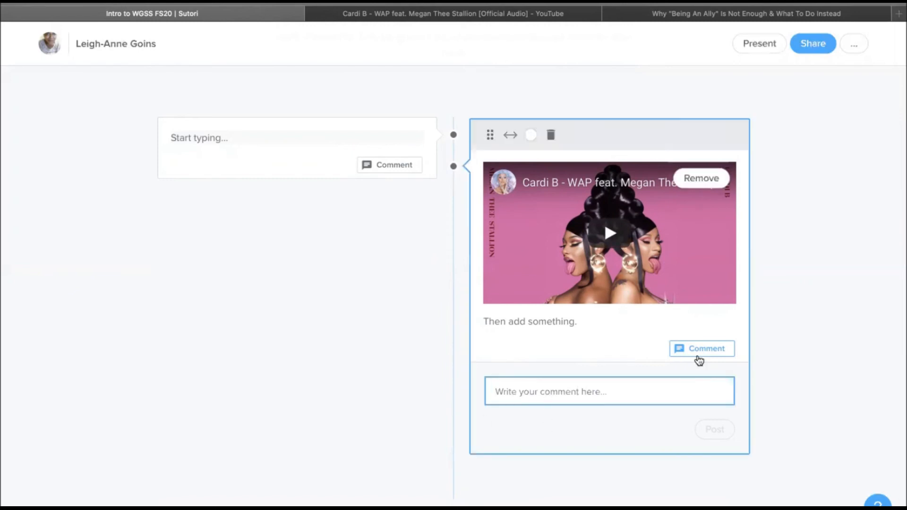
left_click(699, 352)
left_click(699, 352)
left_click(556, 396)
type("here's my comm")
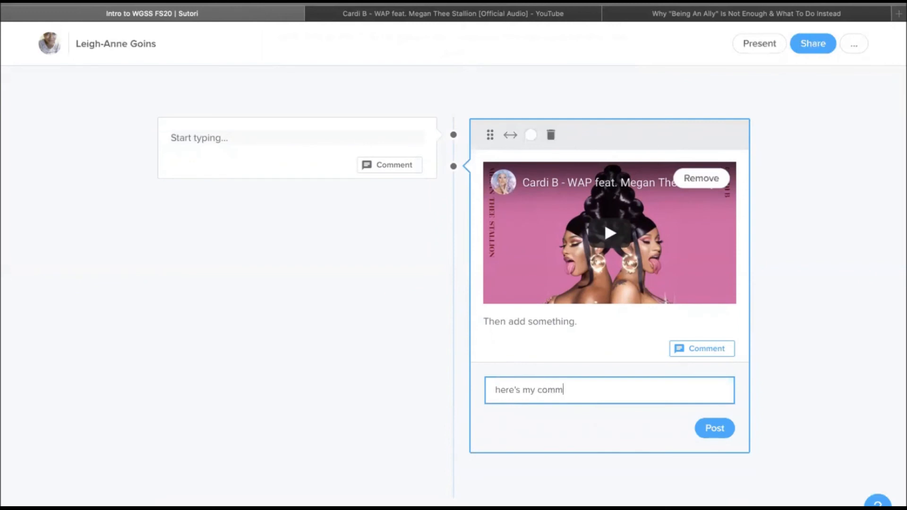
type("ent....")
left_click(714, 432)
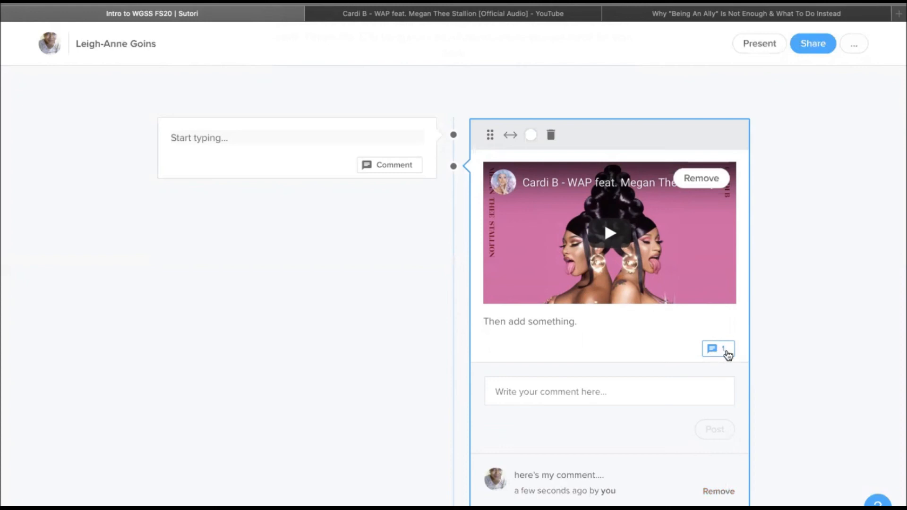
left_click(793, 378)
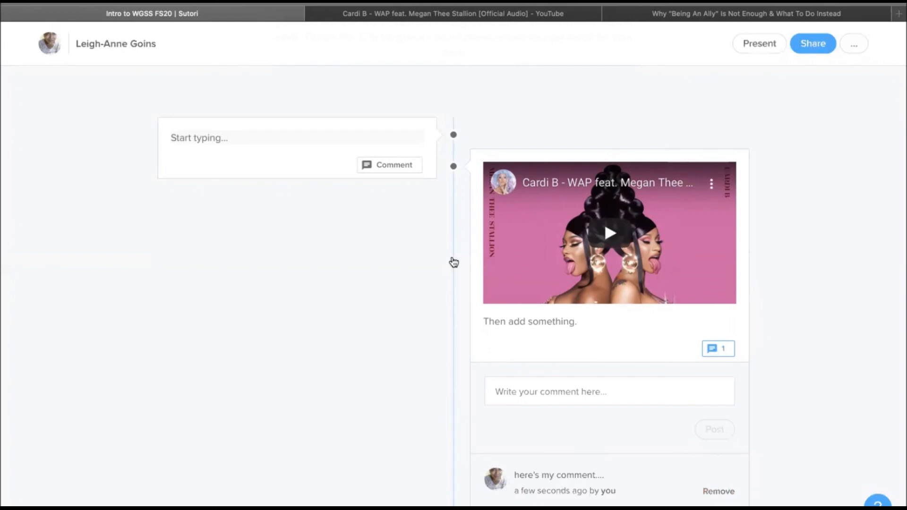
Step: Delete the empty entry directly below the story's introduction text
scroll(362, 265, "down", 2)
scroll(361, 265, "down", 5)
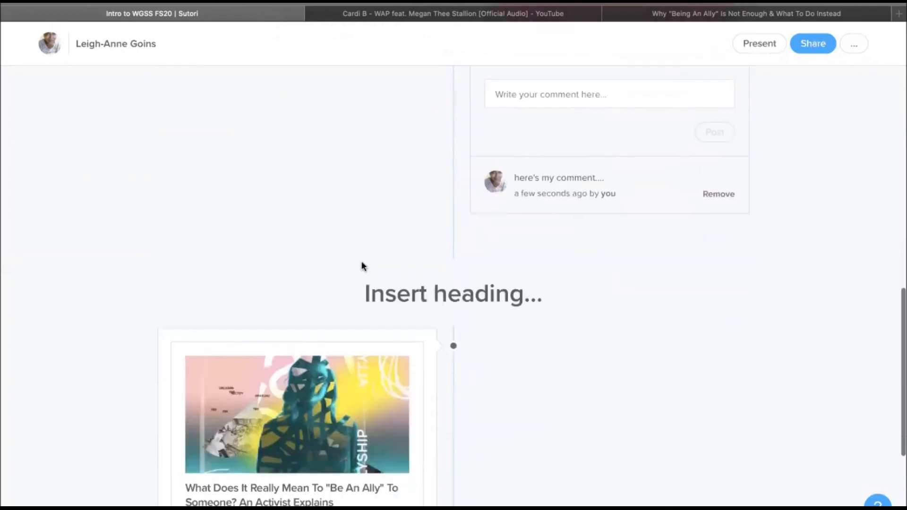
scroll(350, 269, "up", 12)
scroll(203, 371, "down", 2)
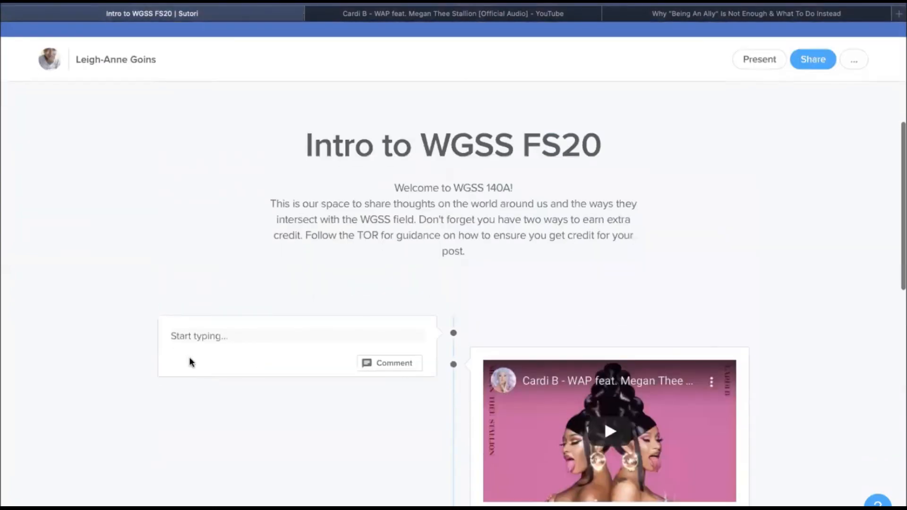
left_click(189, 361)
left_click(355, 300)
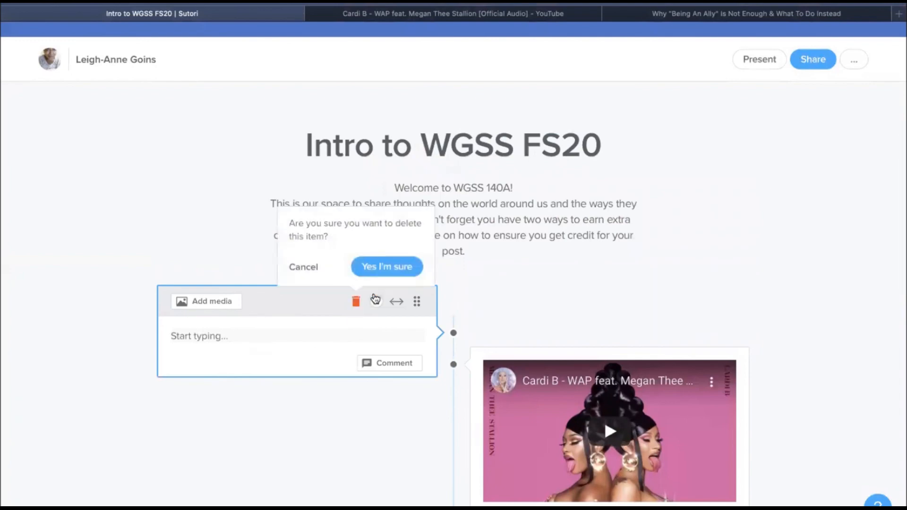
left_click(380, 267)
scroll(382, 276, "down", 10)
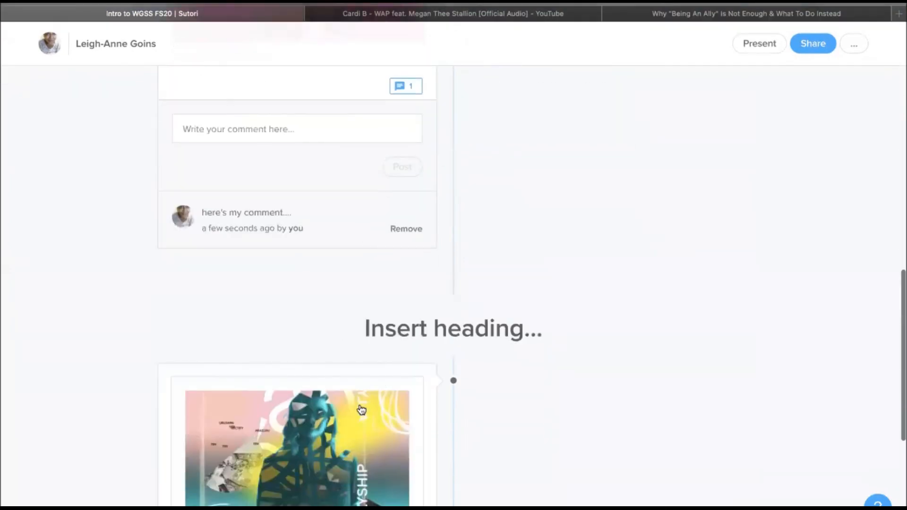
scroll(367, 231, "down", 5)
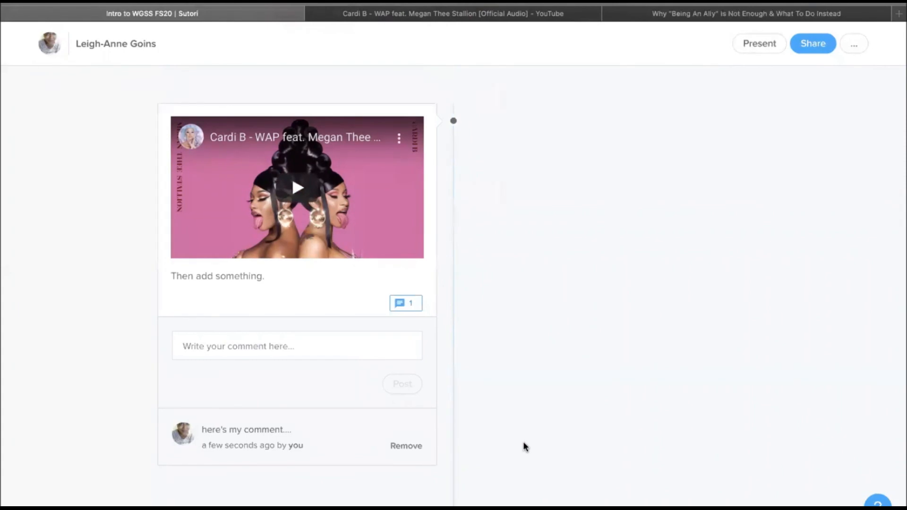
scroll(523, 446, "down", 4)
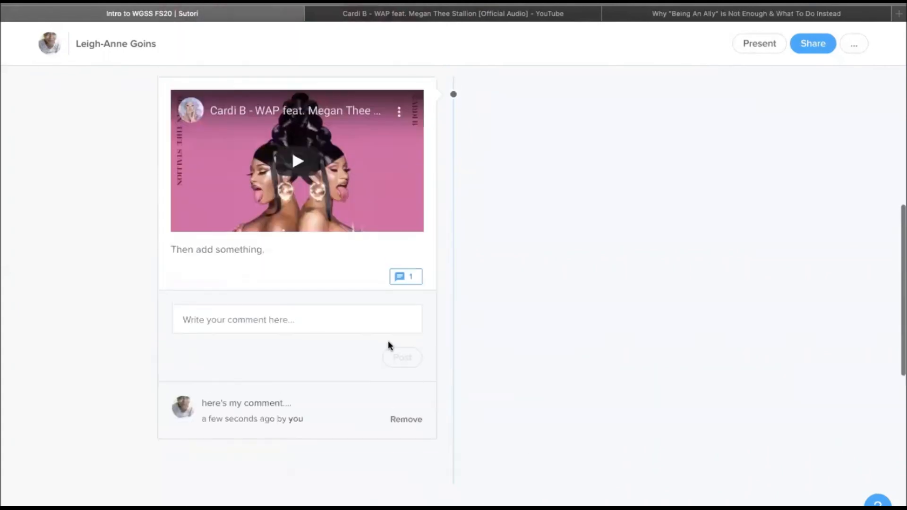
Step: Below "Then add something." in the Cardi B video card, add the poster's name, "September 10" and "Time" on separate lines after a blank line
left_click(280, 262)
left_click(274, 251)
key("Return")
key("Return")
type("Dr. G")
key("Return")
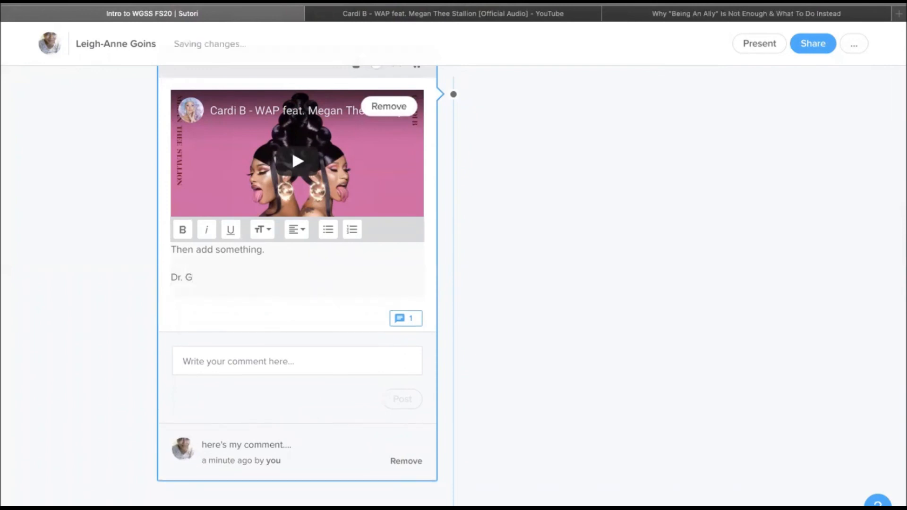
type("September 10")
key("Return")
type("time")
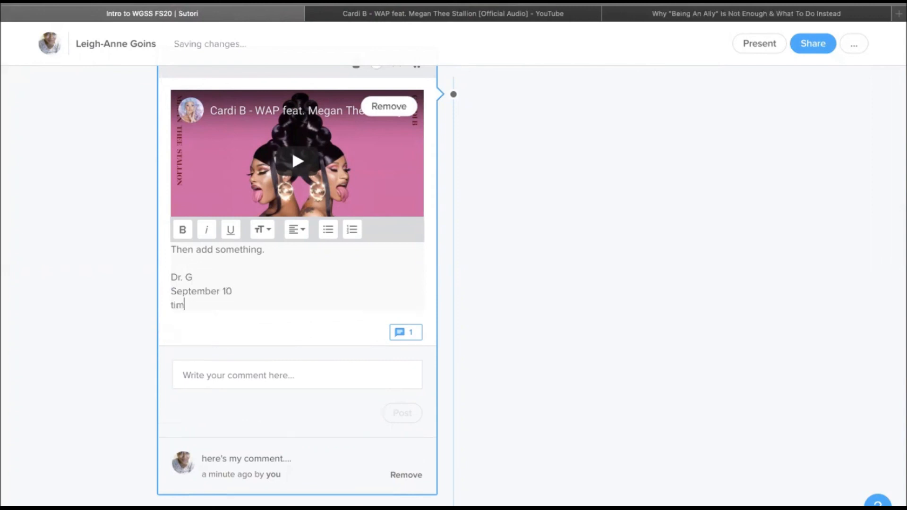
key("BackSpace")
key("BackSpace")
key("BackSpace")
key("BackSpace")
type("Time")
Step: Insert the lines "Name", "Date" and "Time" above "Then add something." in the Cardi B video card
left_click(170, 250)
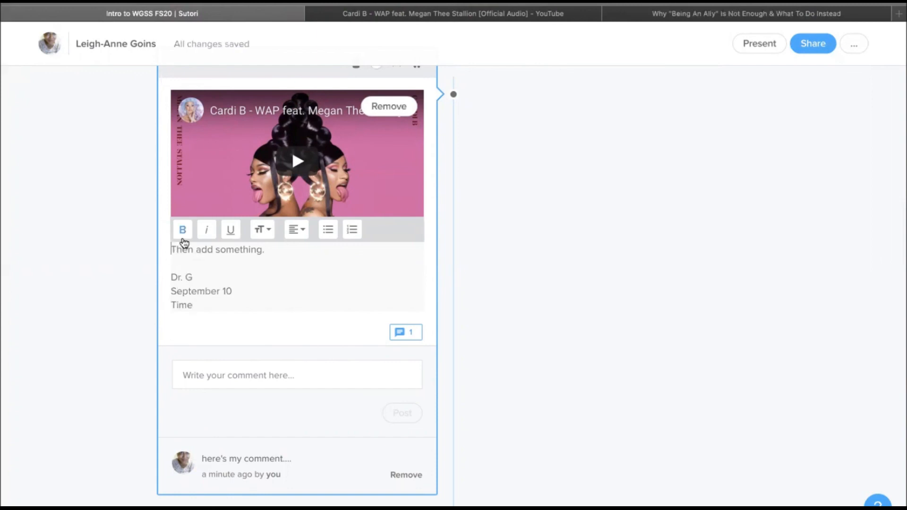
key("Return")
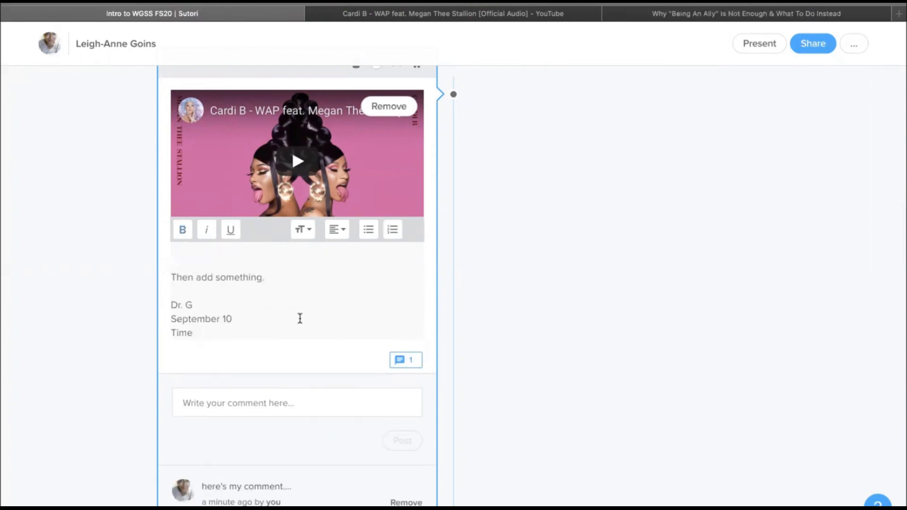
type("Name")
key("Return")
type("Date")
key("Return")
type("Time")
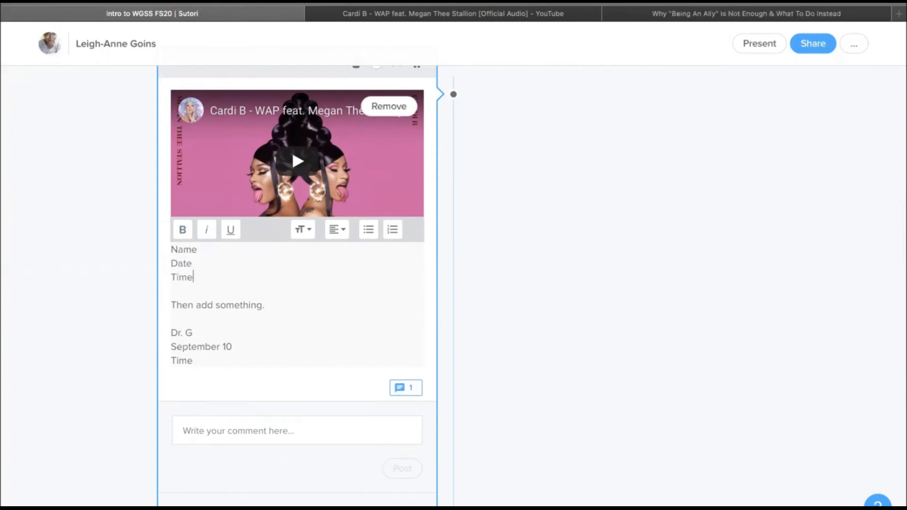
Step: Highlight the Name, Date and Time lines above the card's text, then the signature lines below it
left_click(171, 250, "shift")
left_click(171, 333)
left_click(192, 360, "shift")
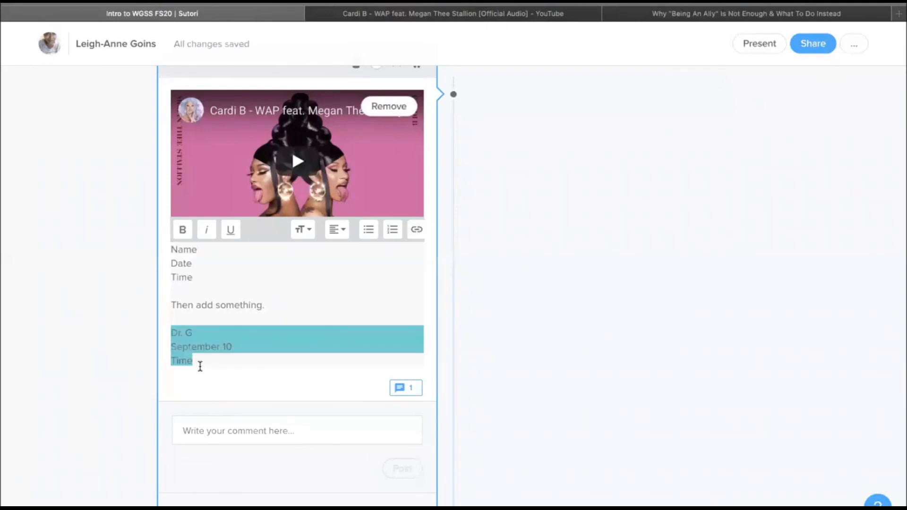
left_click(258, 359)
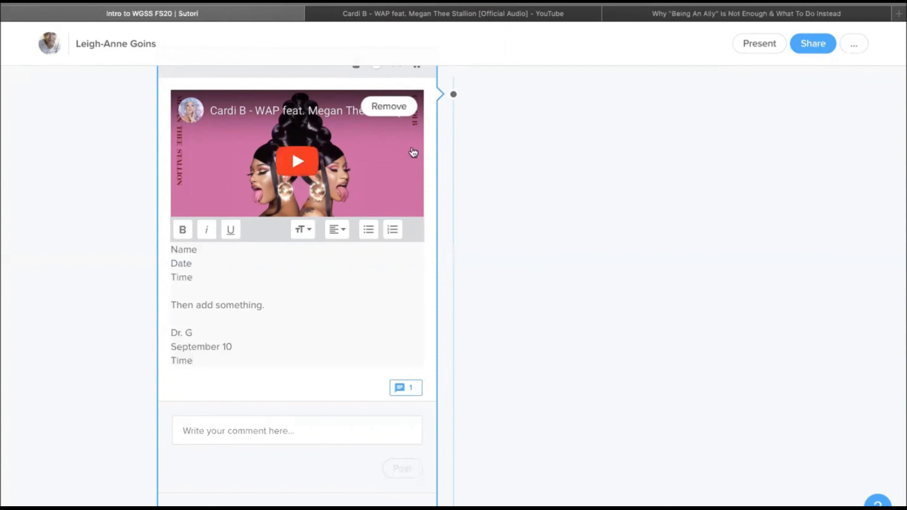
Step: Review the whole story from its introduction through the Cardi B card and its comment to the ally article card
mouse_move(447, 178)
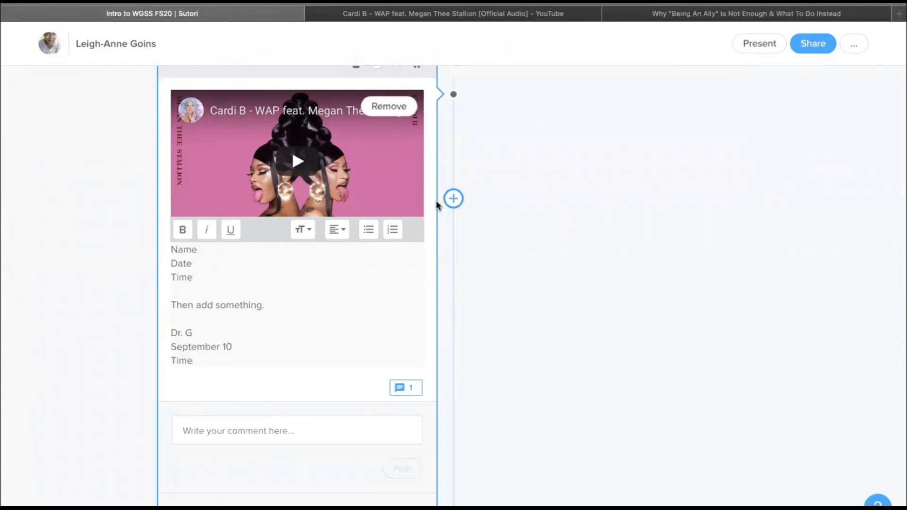
scroll(435, 202, "up", 2)
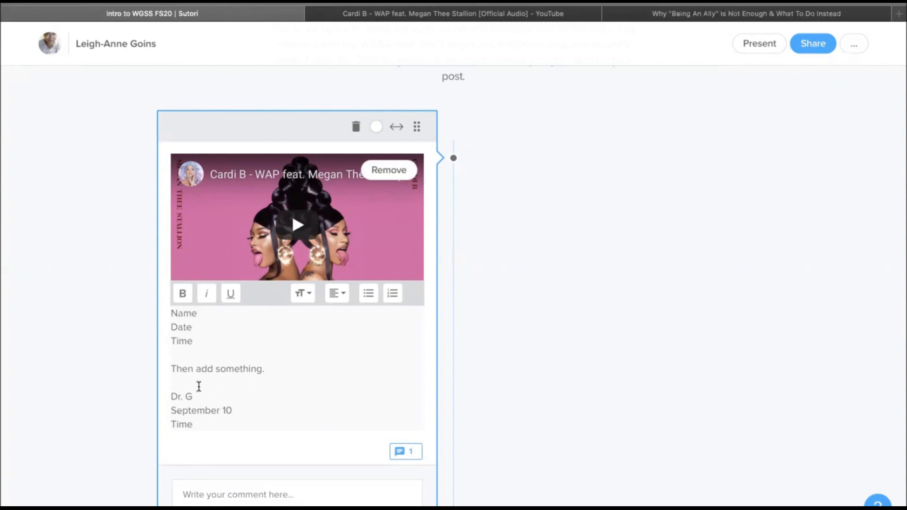
scroll(189, 419, "up", 5)
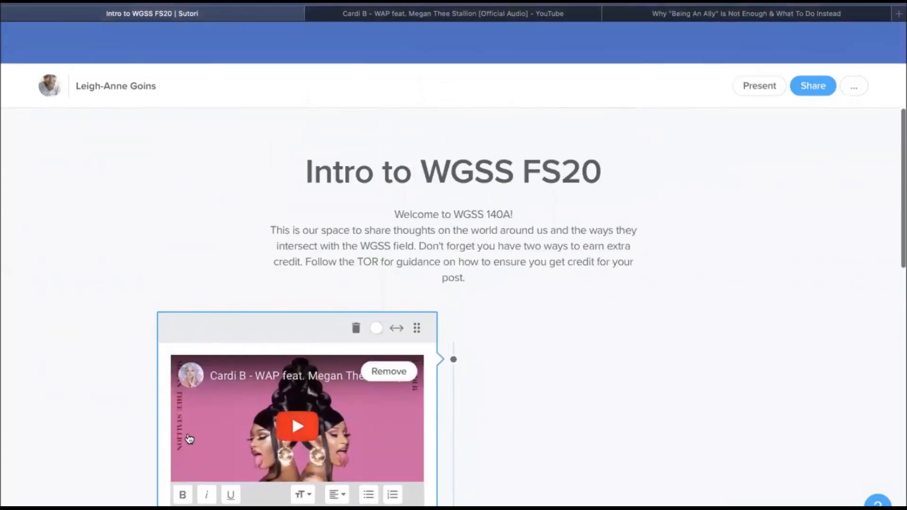
scroll(191, 435, "up", 1)
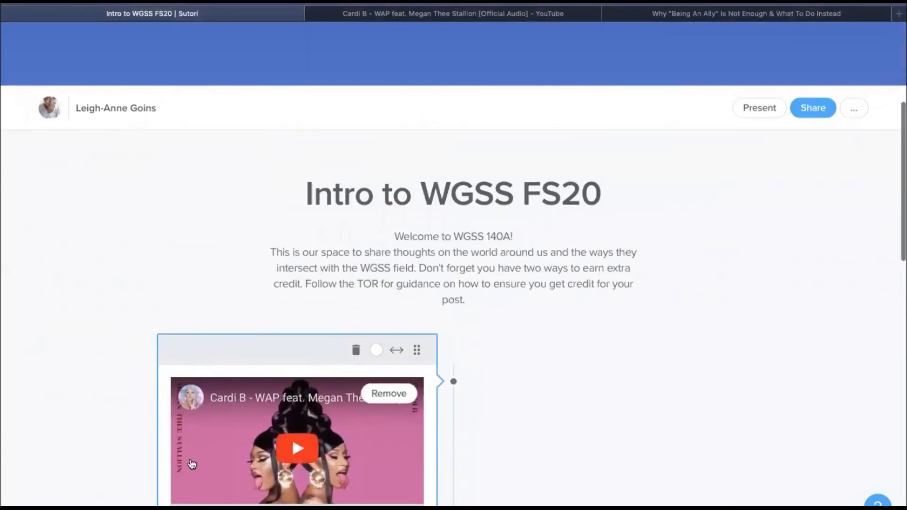
scroll(191, 465, "down", 9)
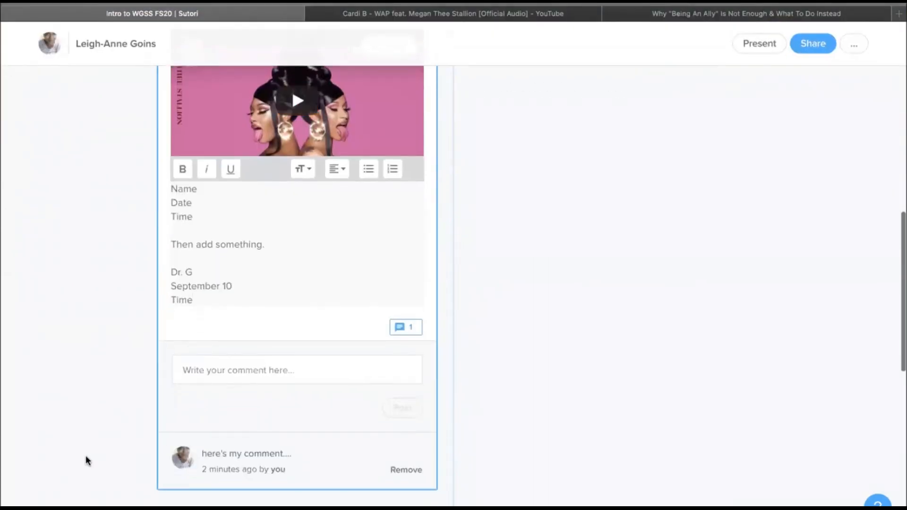
scroll(86, 479, "down", 10)
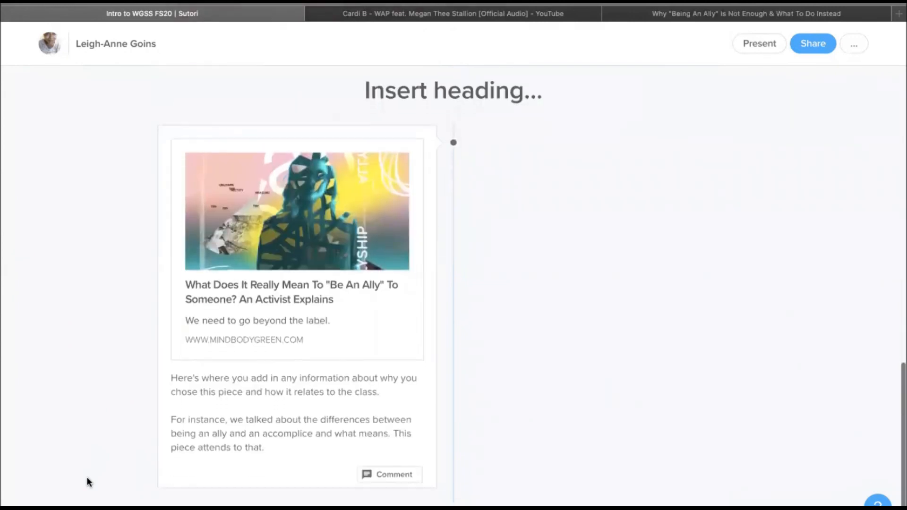
scroll(86, 462, "down", 2)
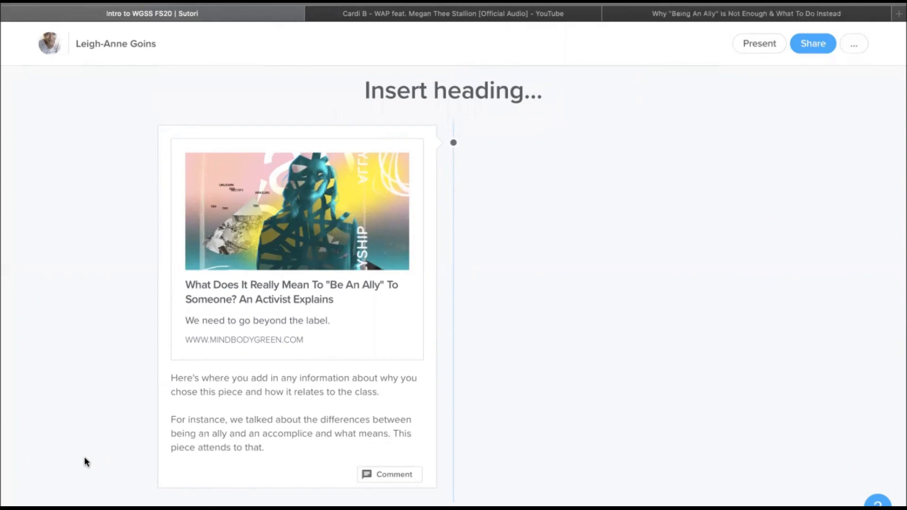
scroll(108, 434, "up", 6)
scroll(108, 437, "up", 8)
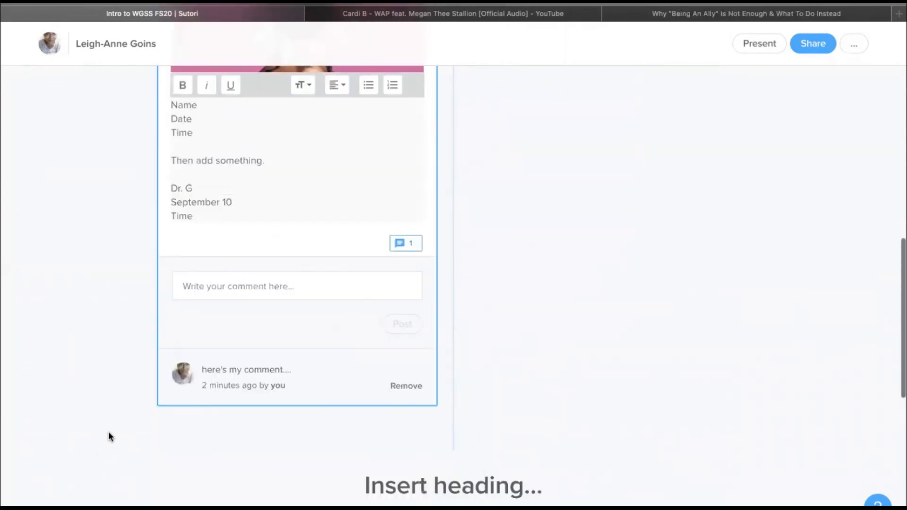
scroll(114, 446, "up", 6)
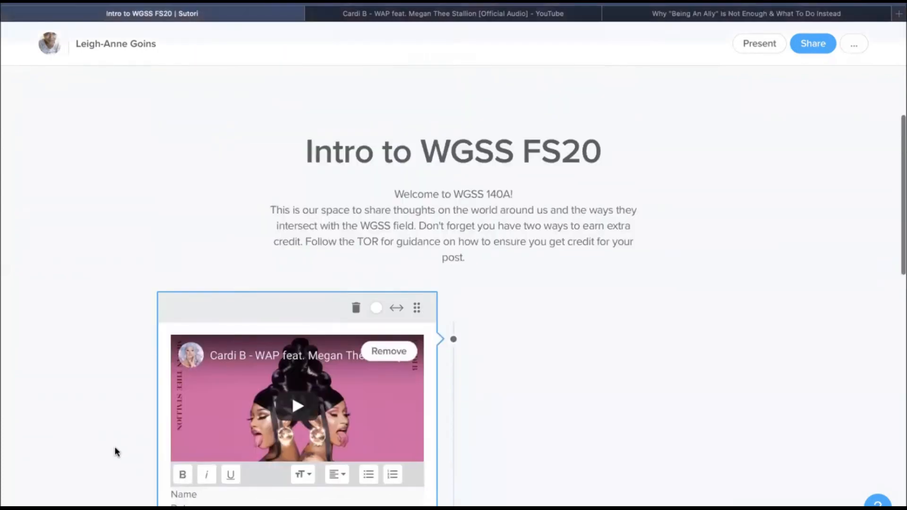